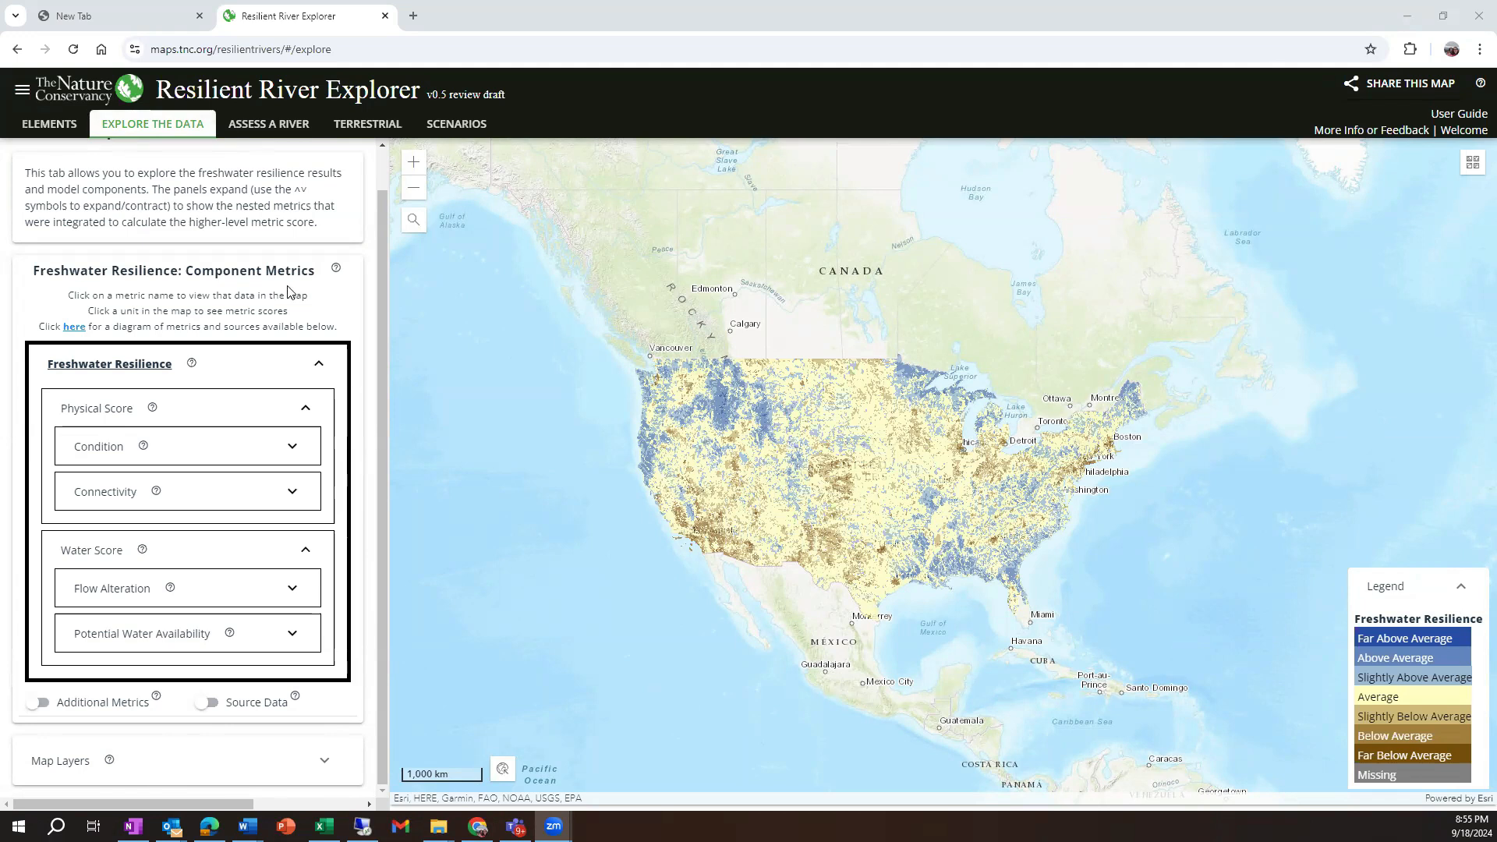
Step: Read the Freshwater Resilience Component Metrics explanation and its full metrics diagram, and close it
click(336, 268)
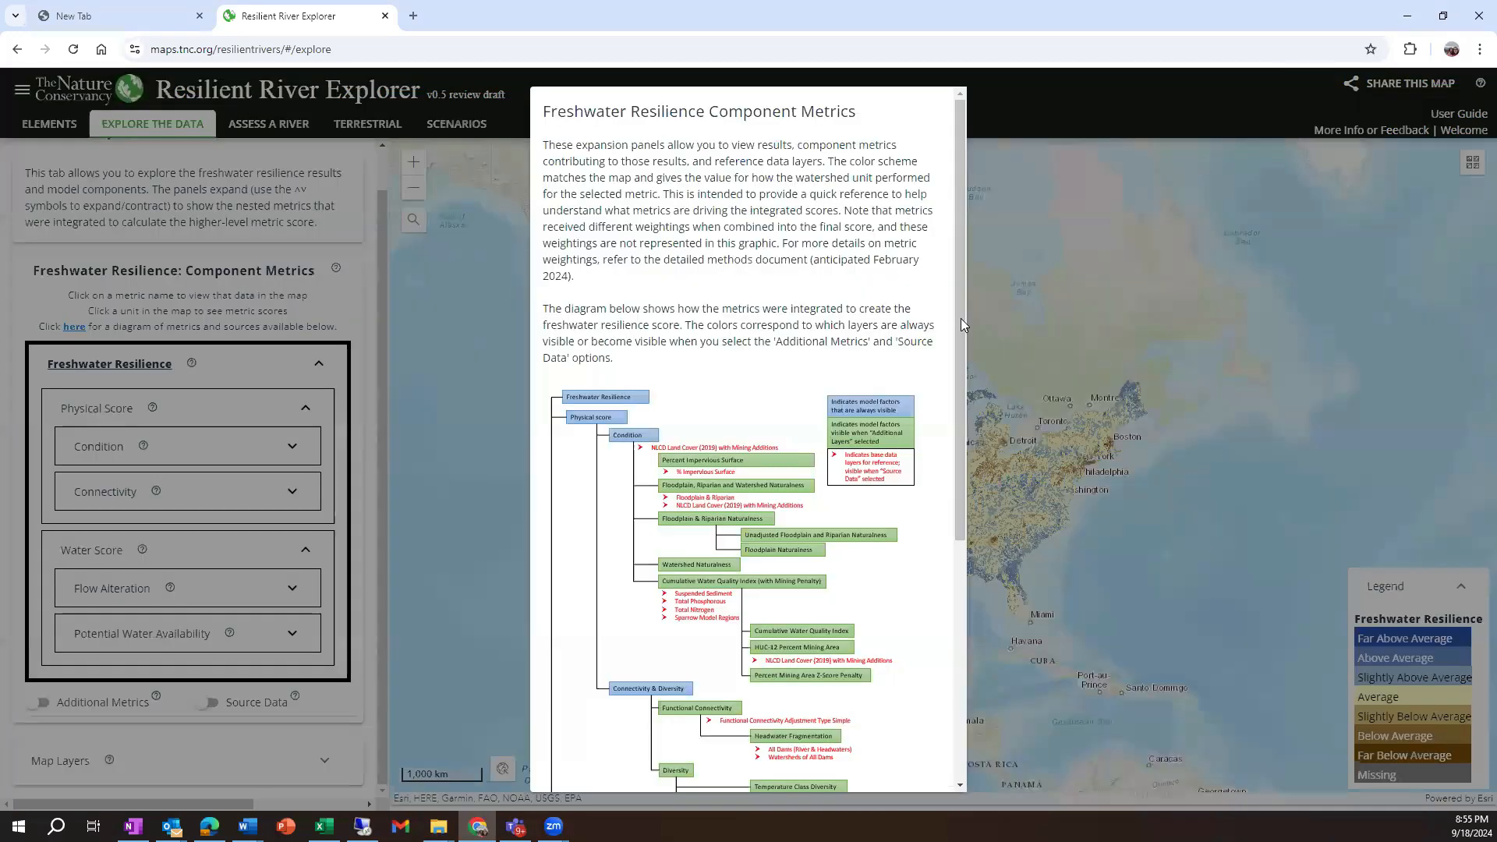
drag(961, 318, 965, 441)
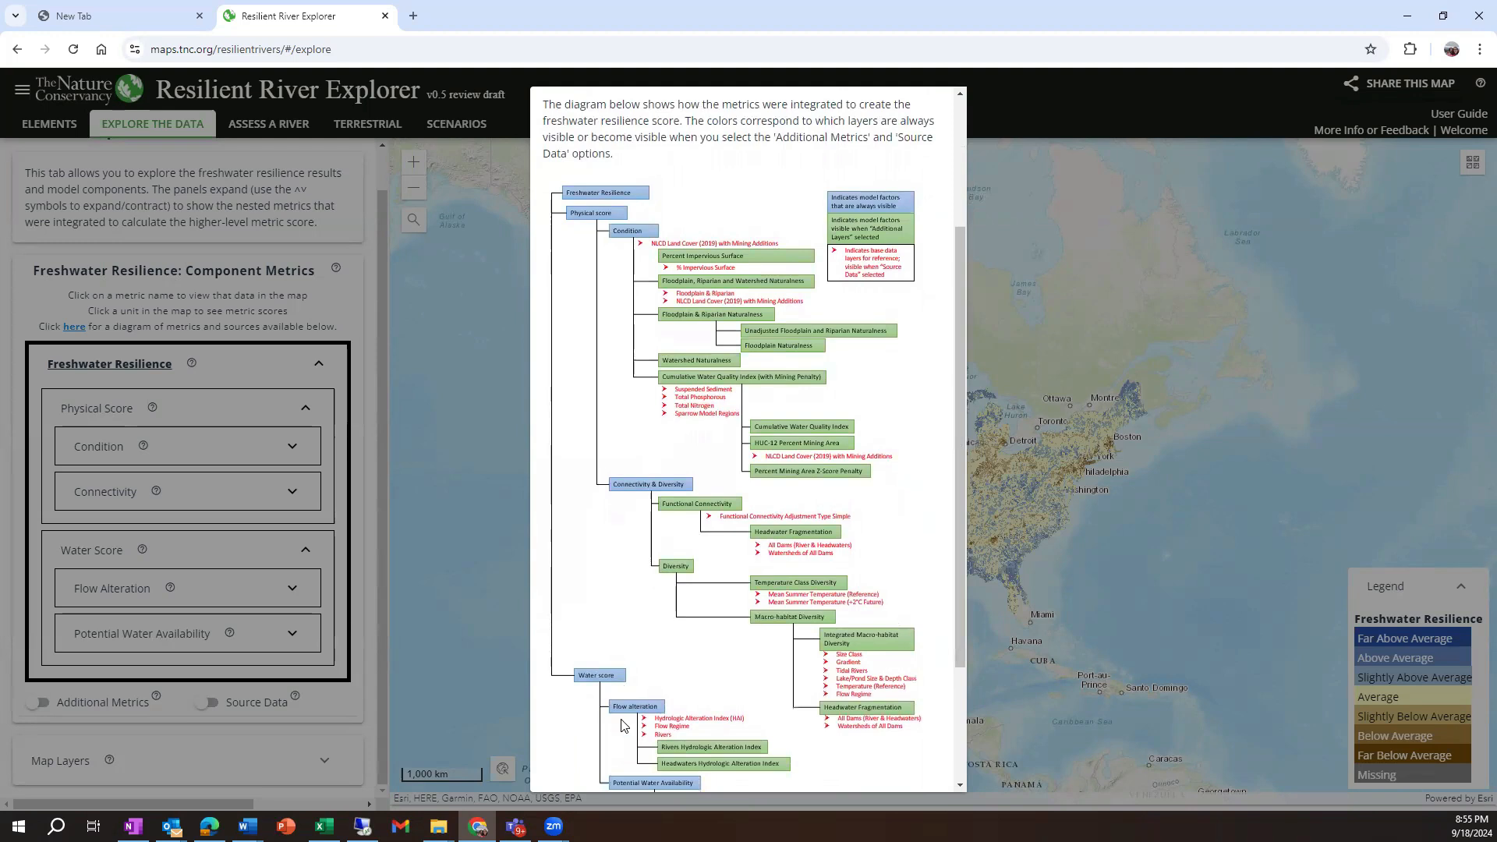
drag(959, 596, 958, 715)
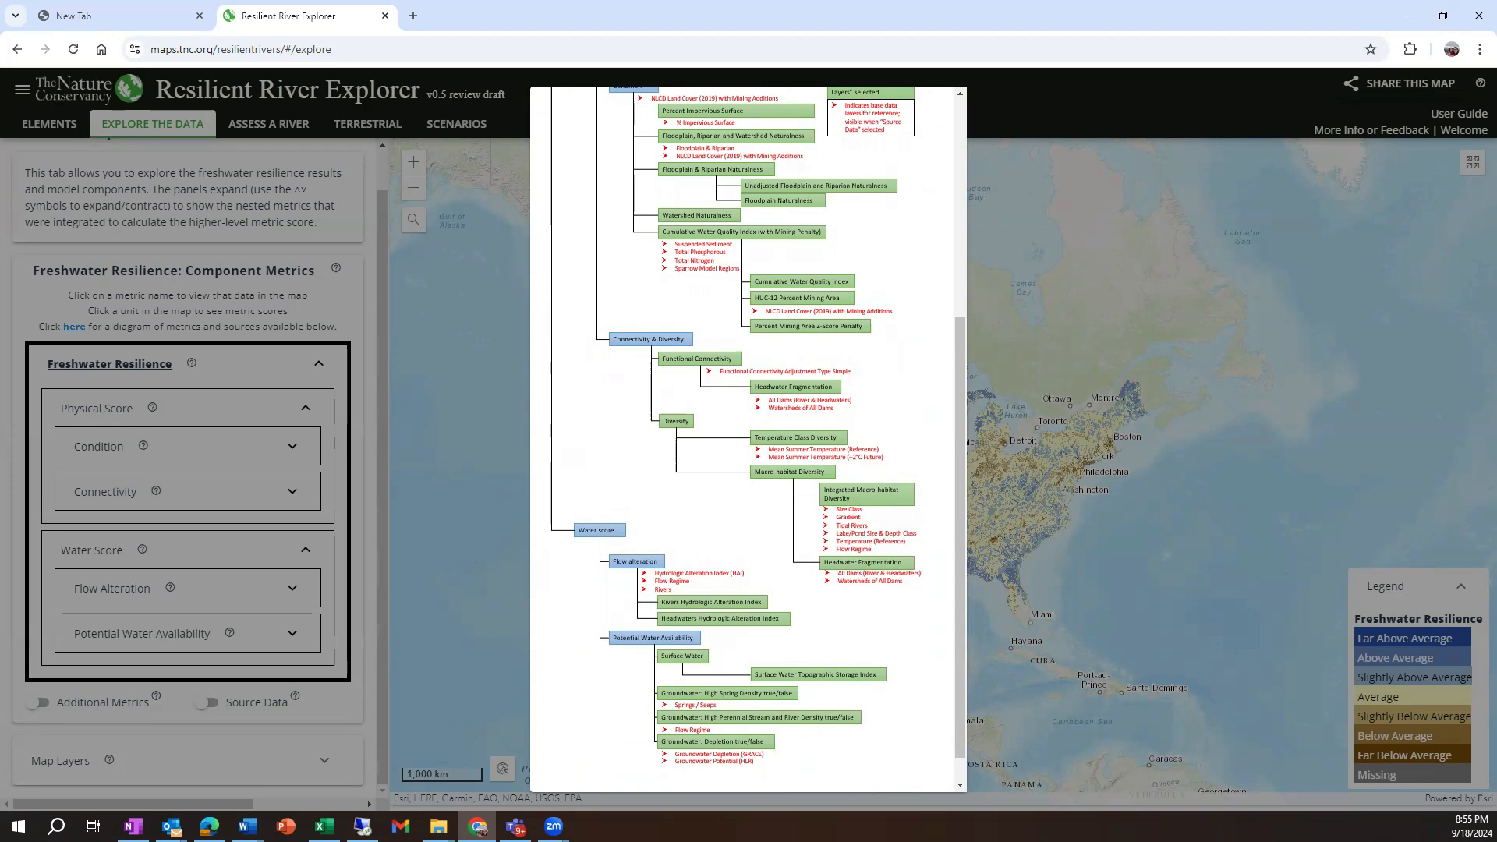
key(alt+Tab)
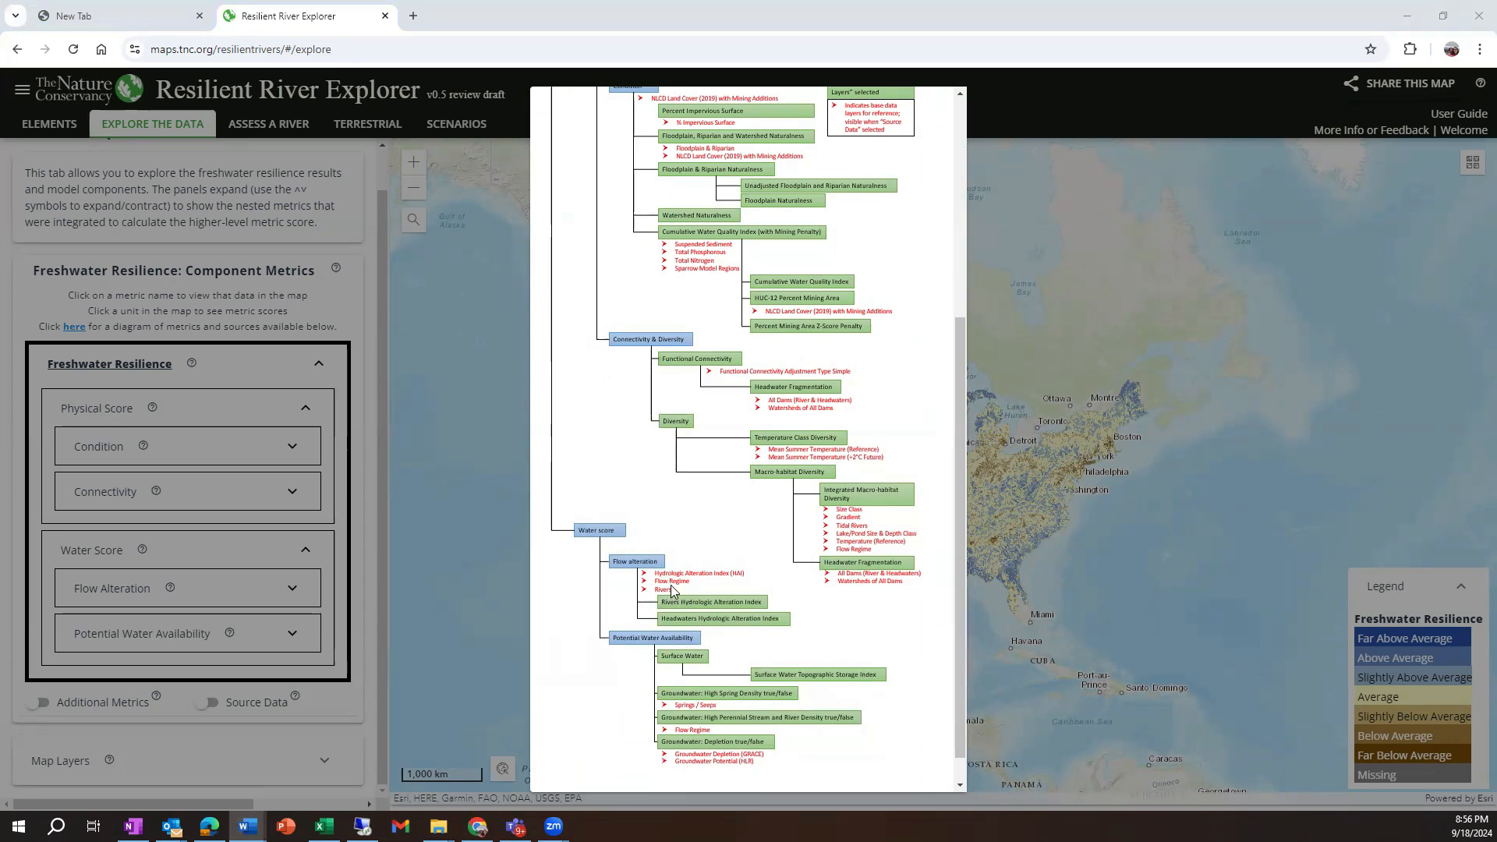
drag(957, 604, 948, 698)
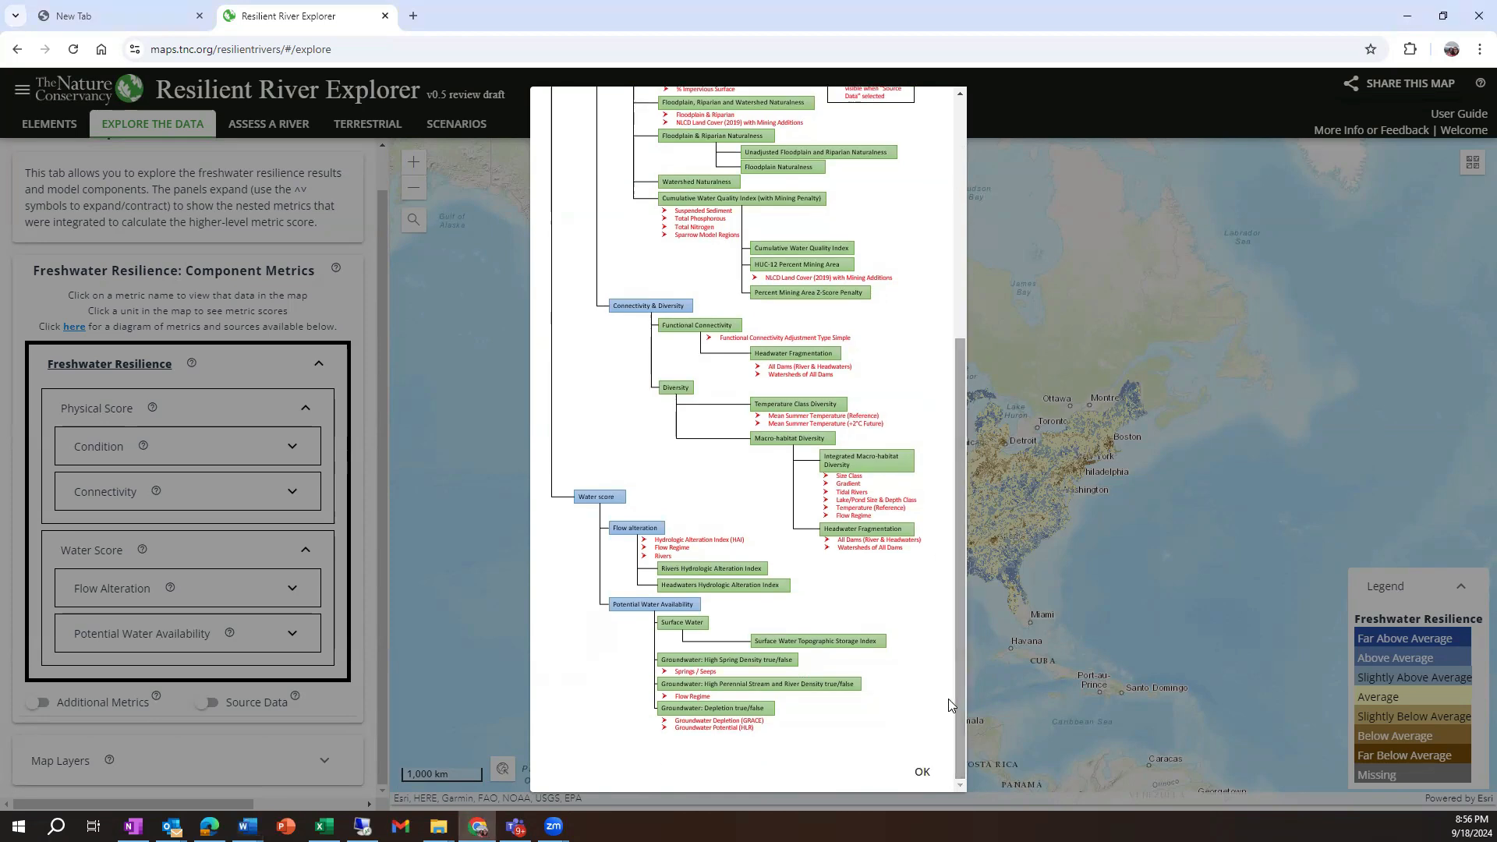
click(922, 773)
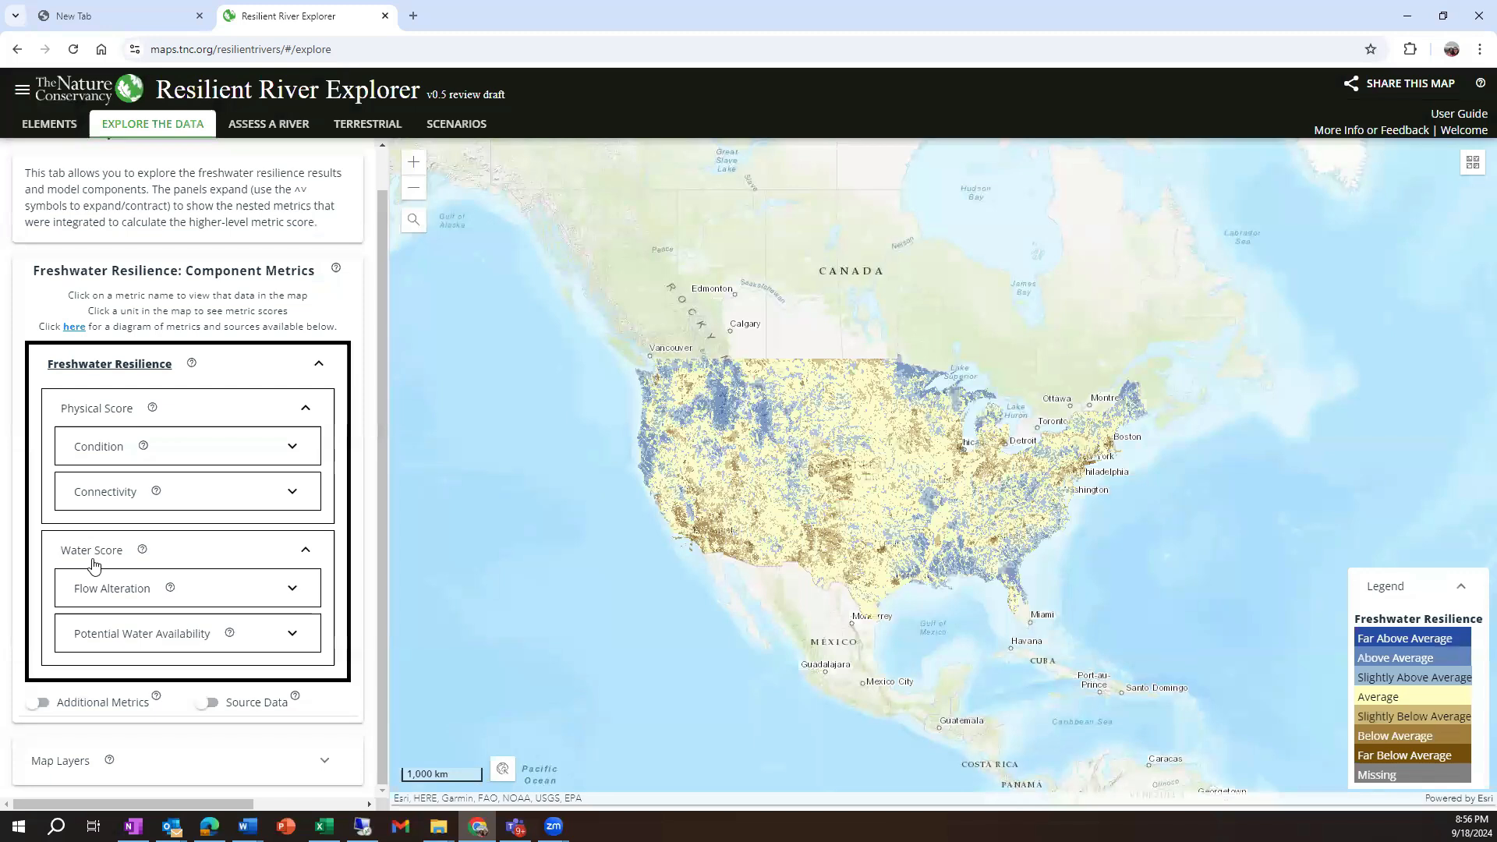
Step: Display the Flow Alteration metric on the map and read its description of the Hydrologic Alteration Index method
click(94, 594)
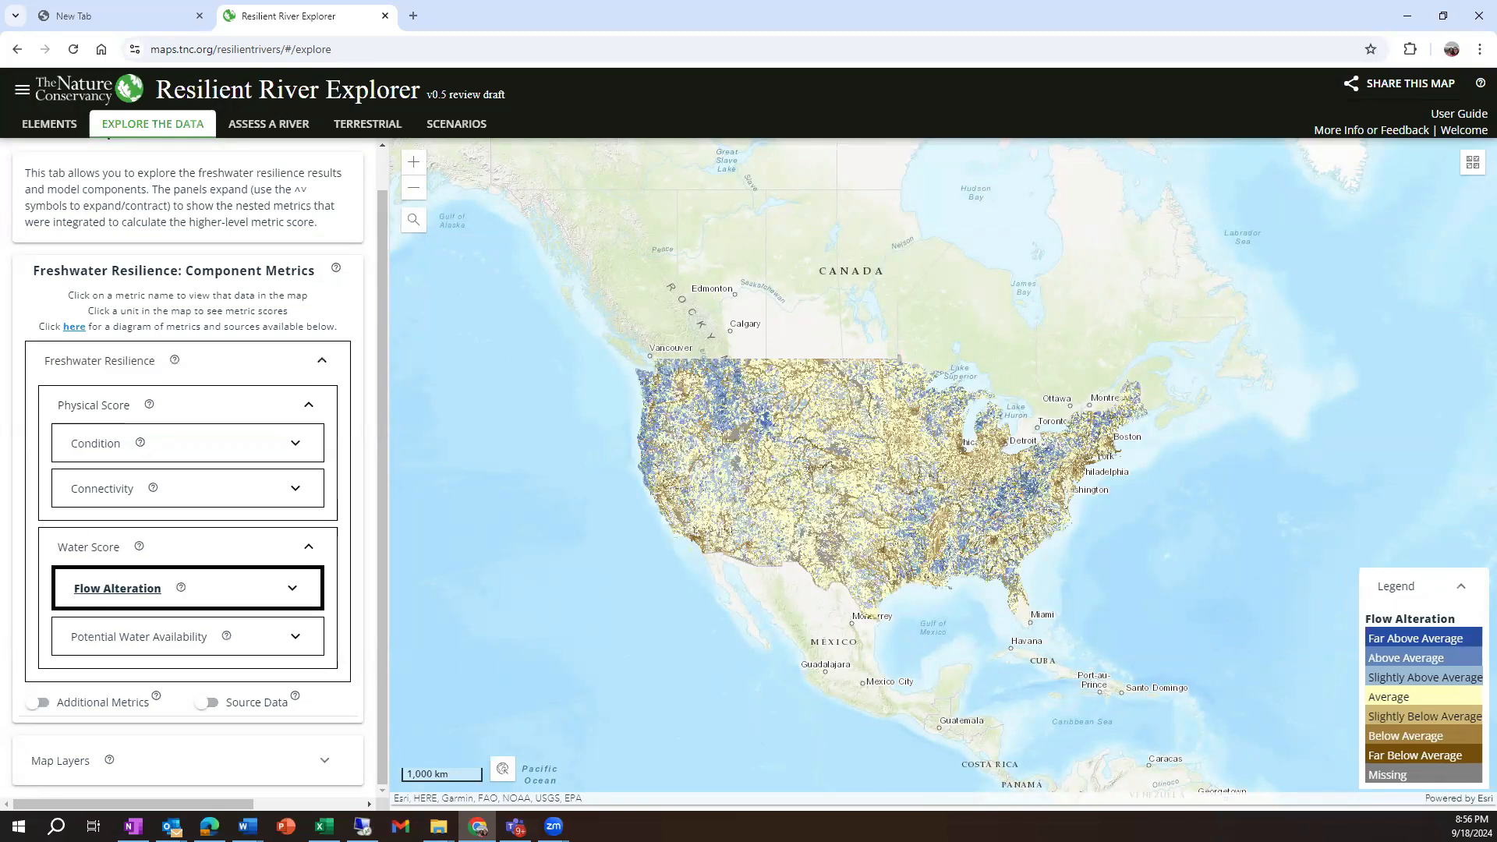
key(alt+Tab)
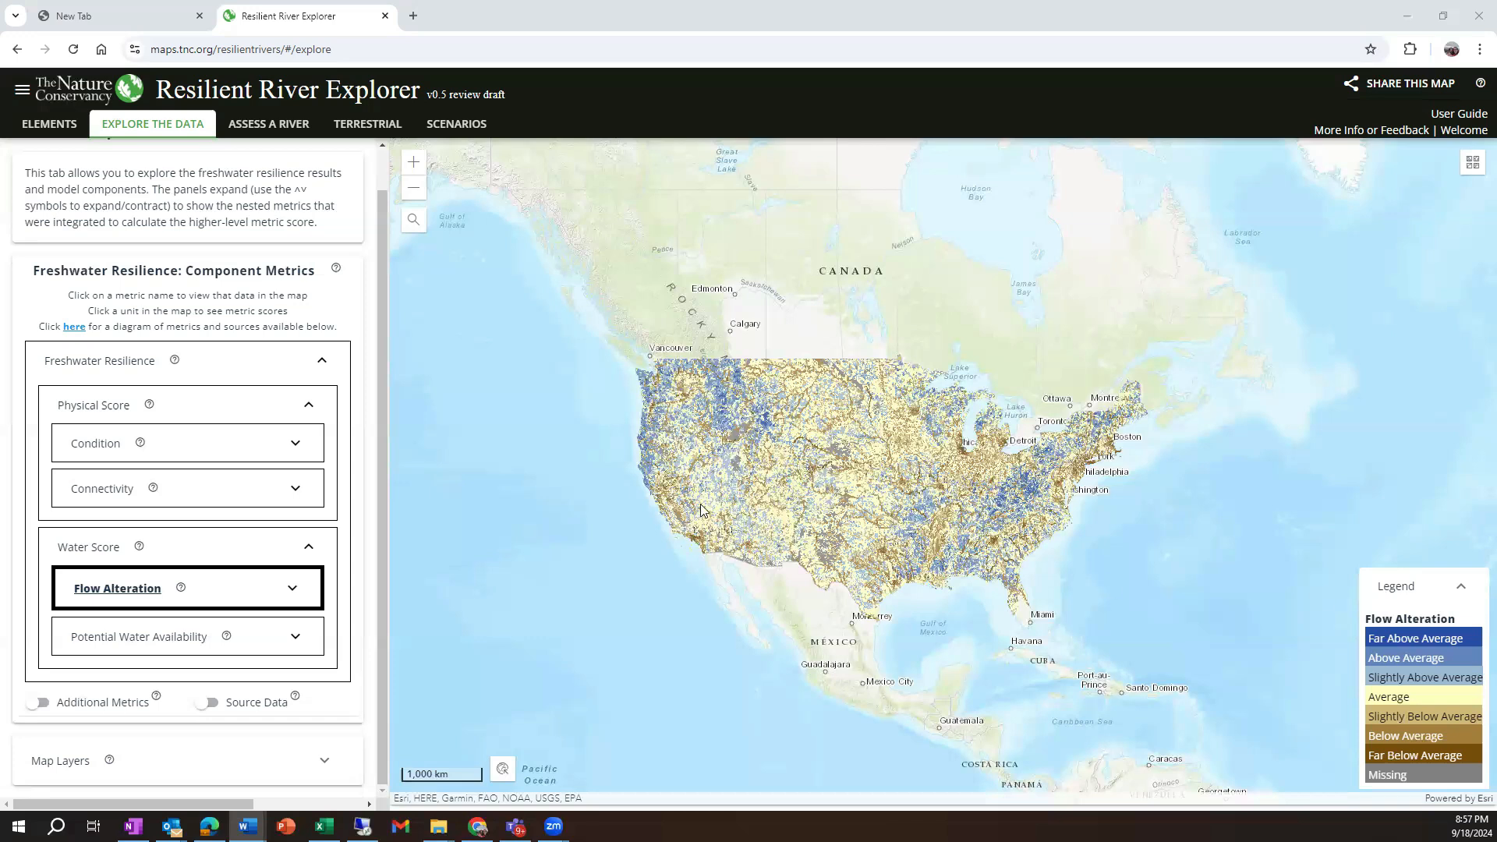
click(182, 590)
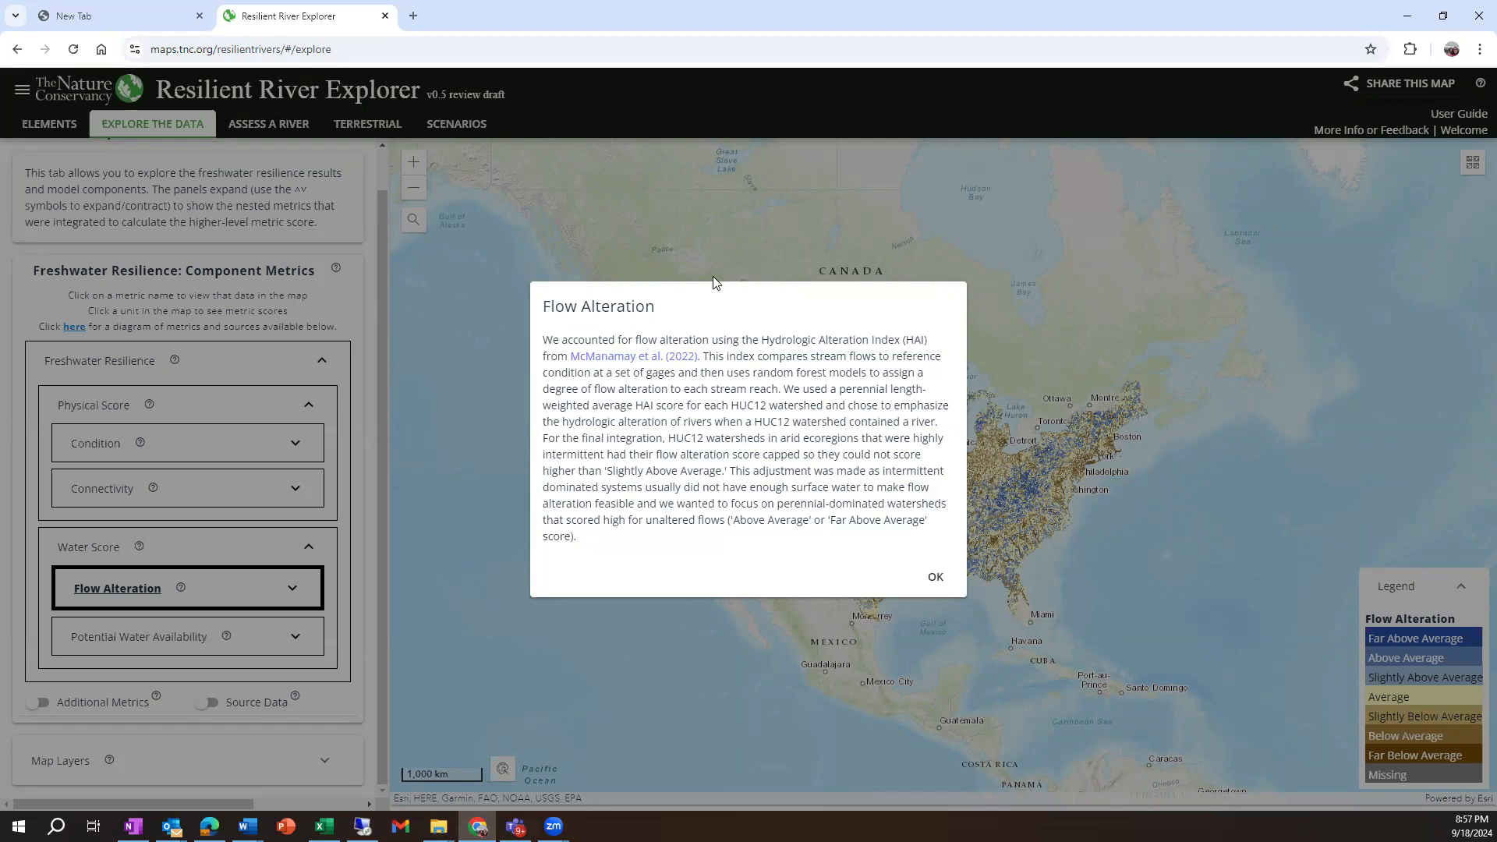
click(935, 579)
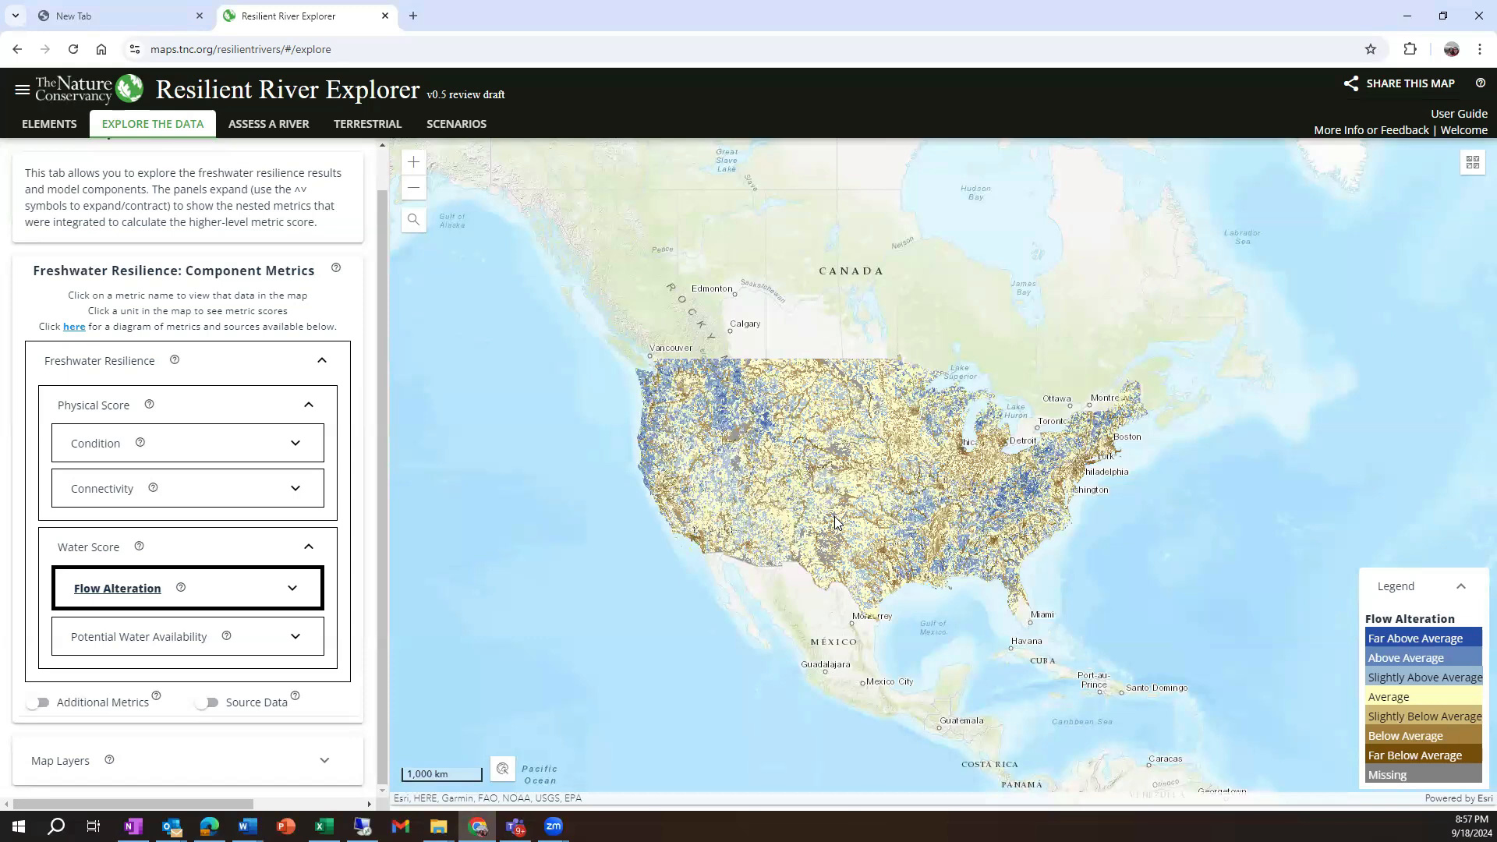
Step: Expand the list of map layers and overlay the States boundaries on the map
click(326, 768)
drag(379, 435, 374, 683)
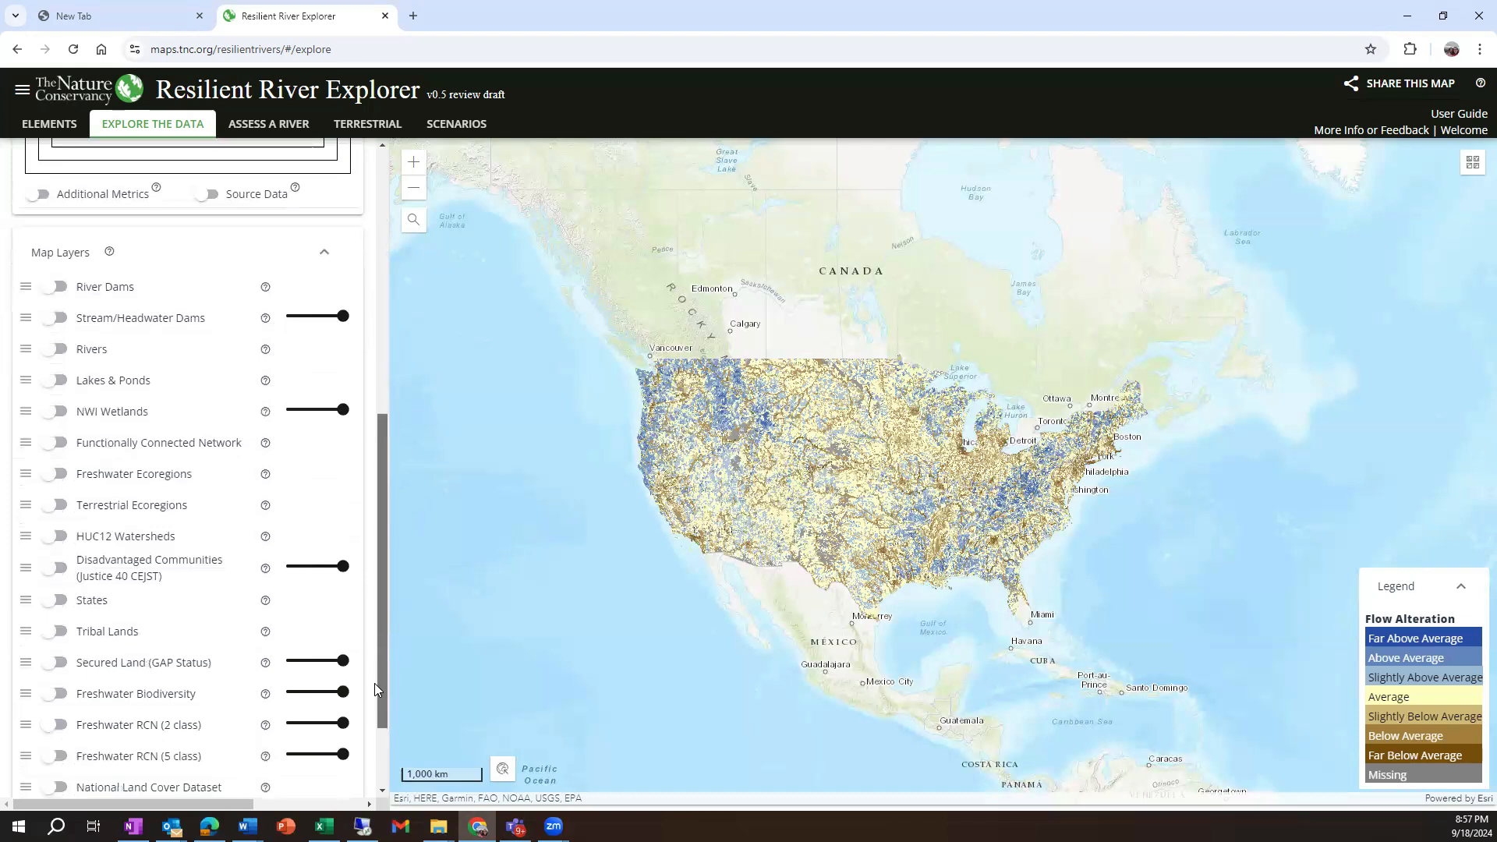
click(59, 602)
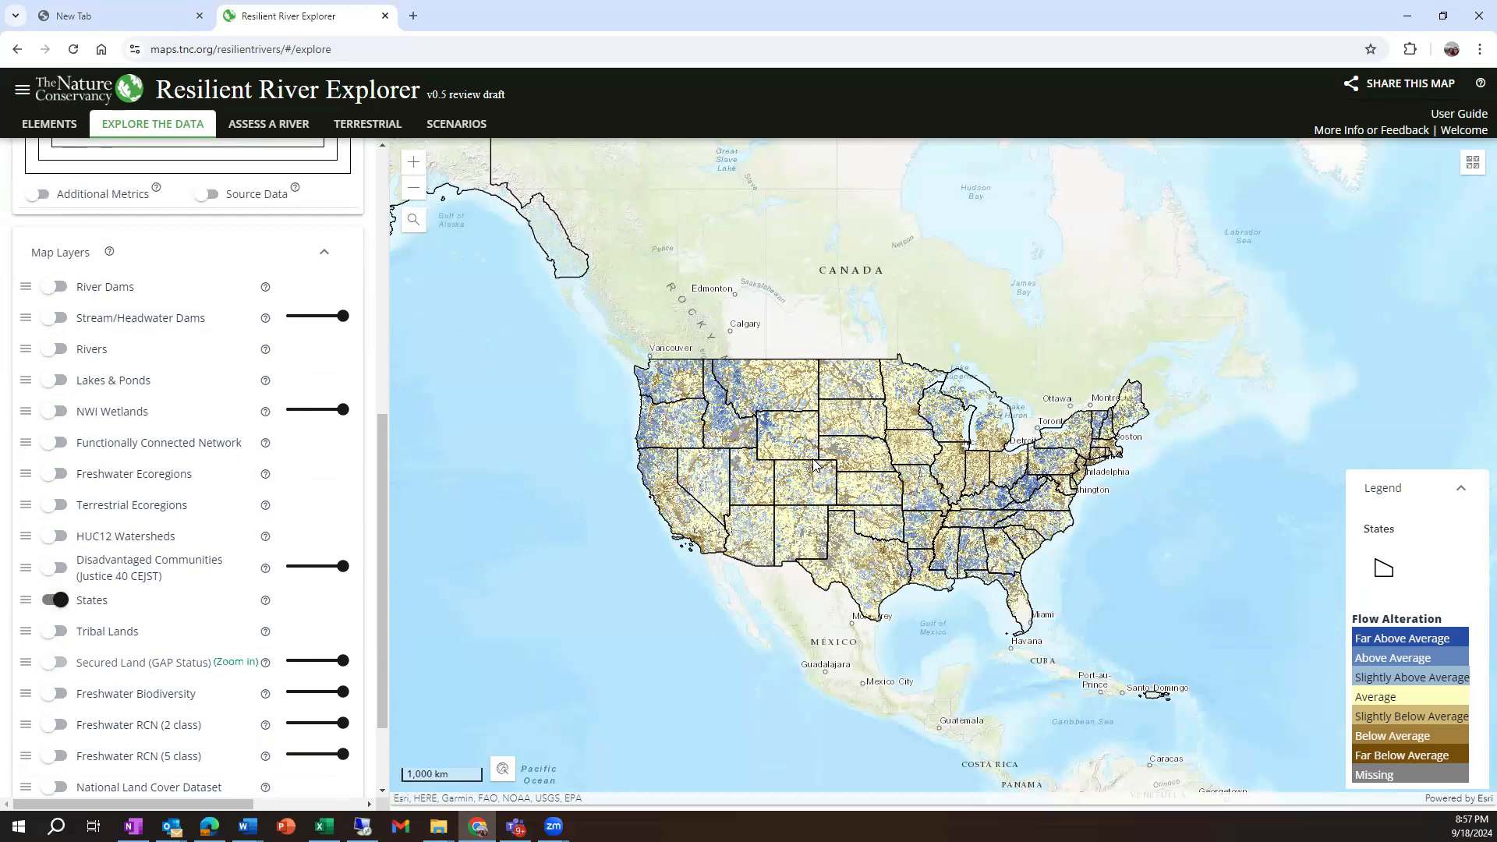
Step: Overlay the Rivers and River Dams layers on the Flow Alteration watersheds at a regional scale and bring the metric's legend classes into view
scroll(814, 464, up, 1)
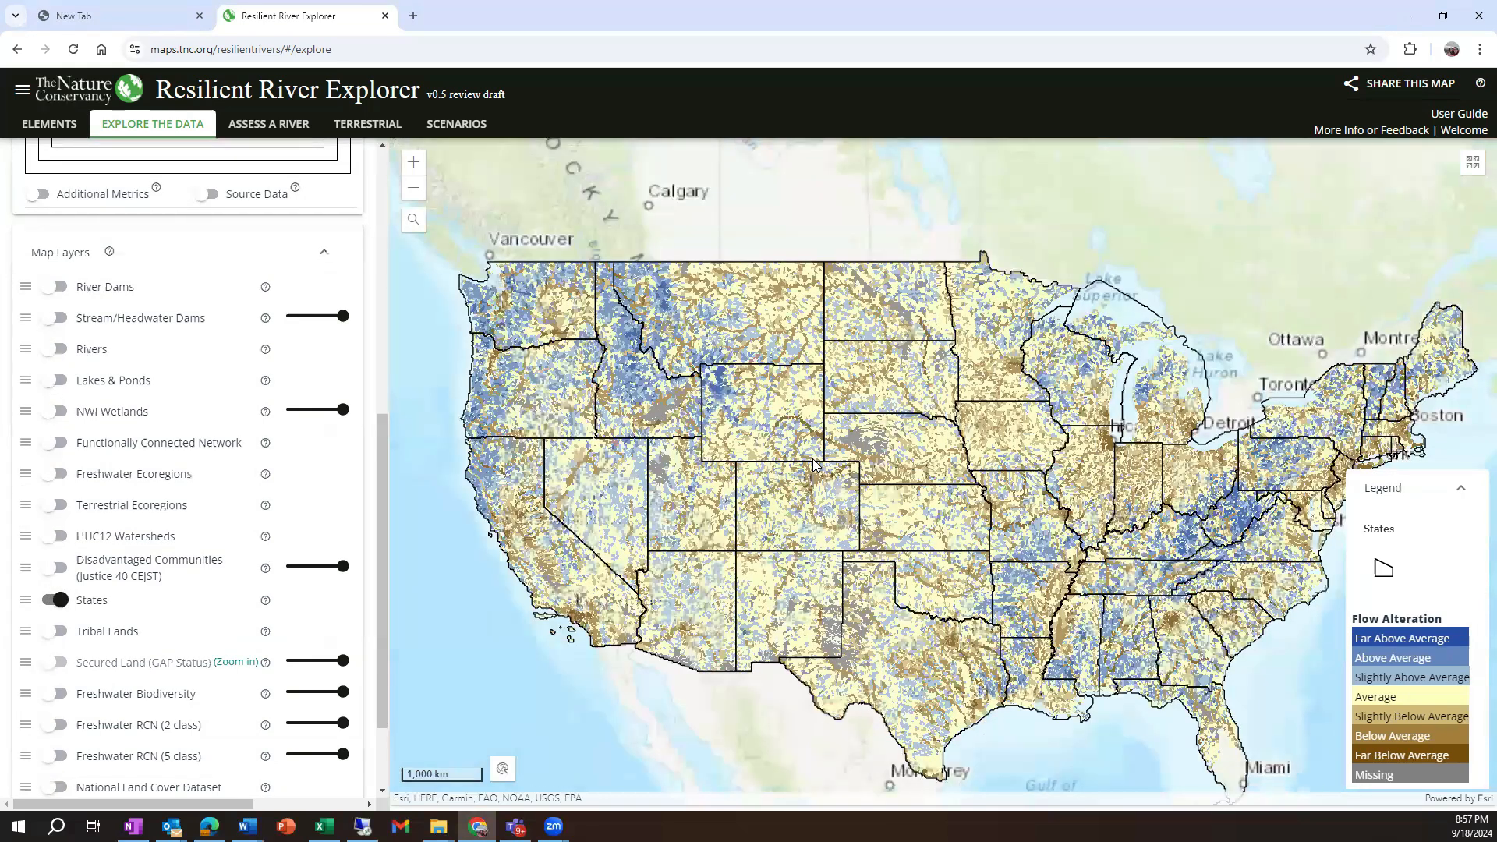
scroll(814, 464, up, 3)
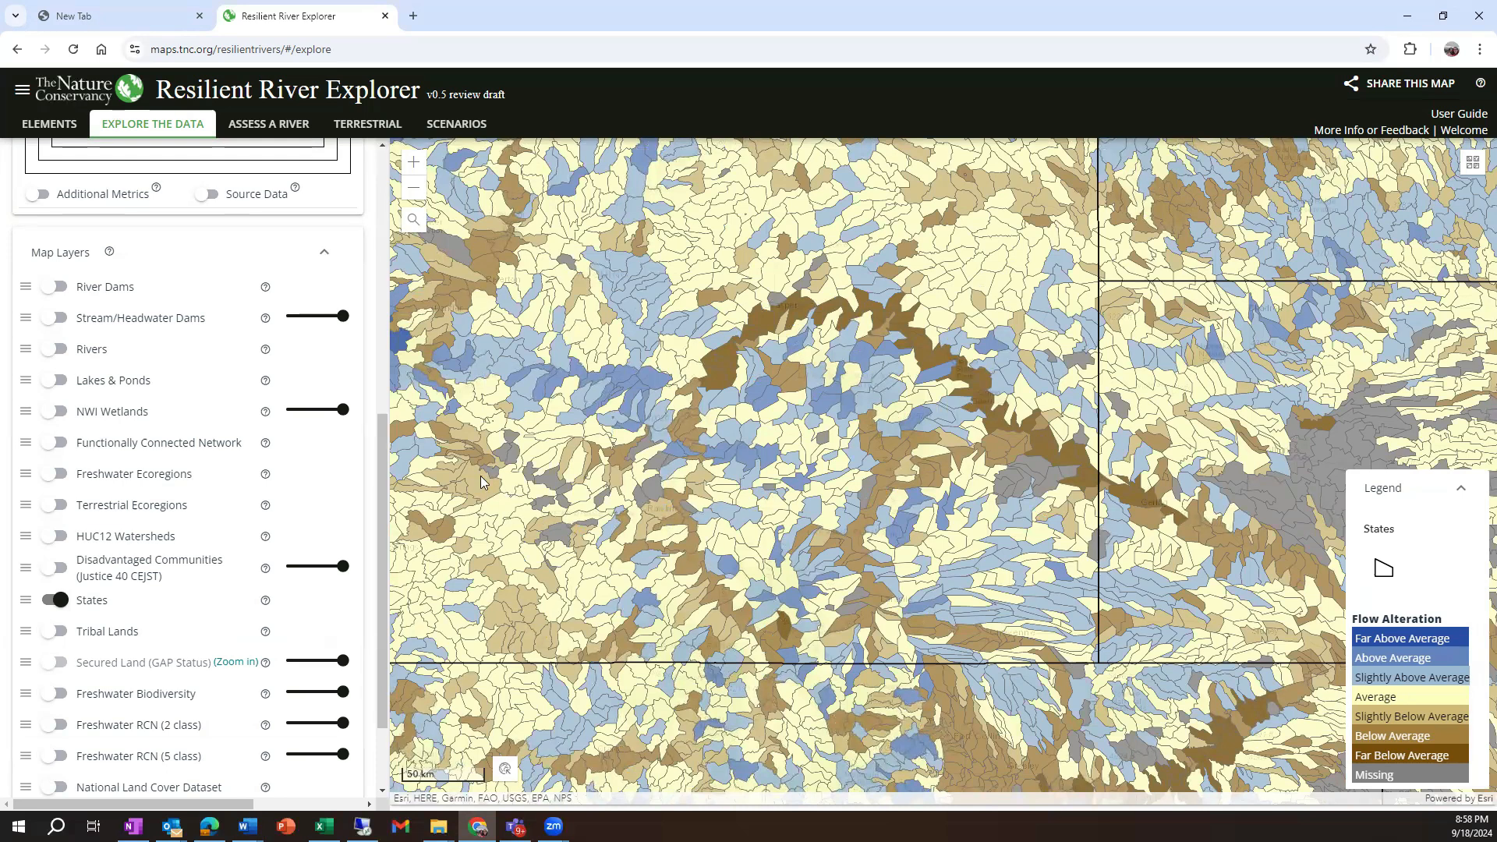
click(58, 350)
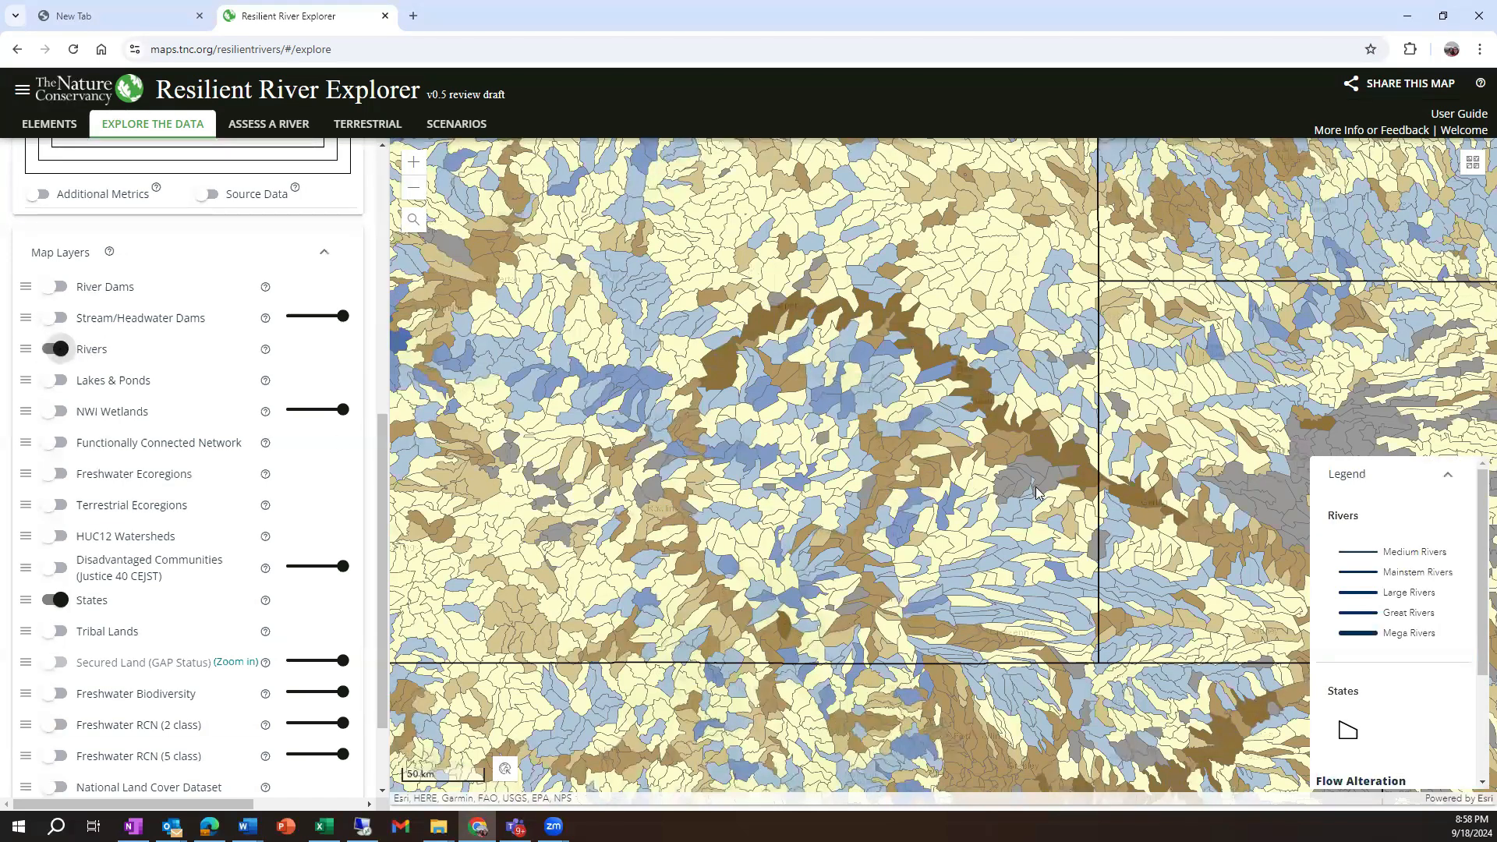
click(56, 286)
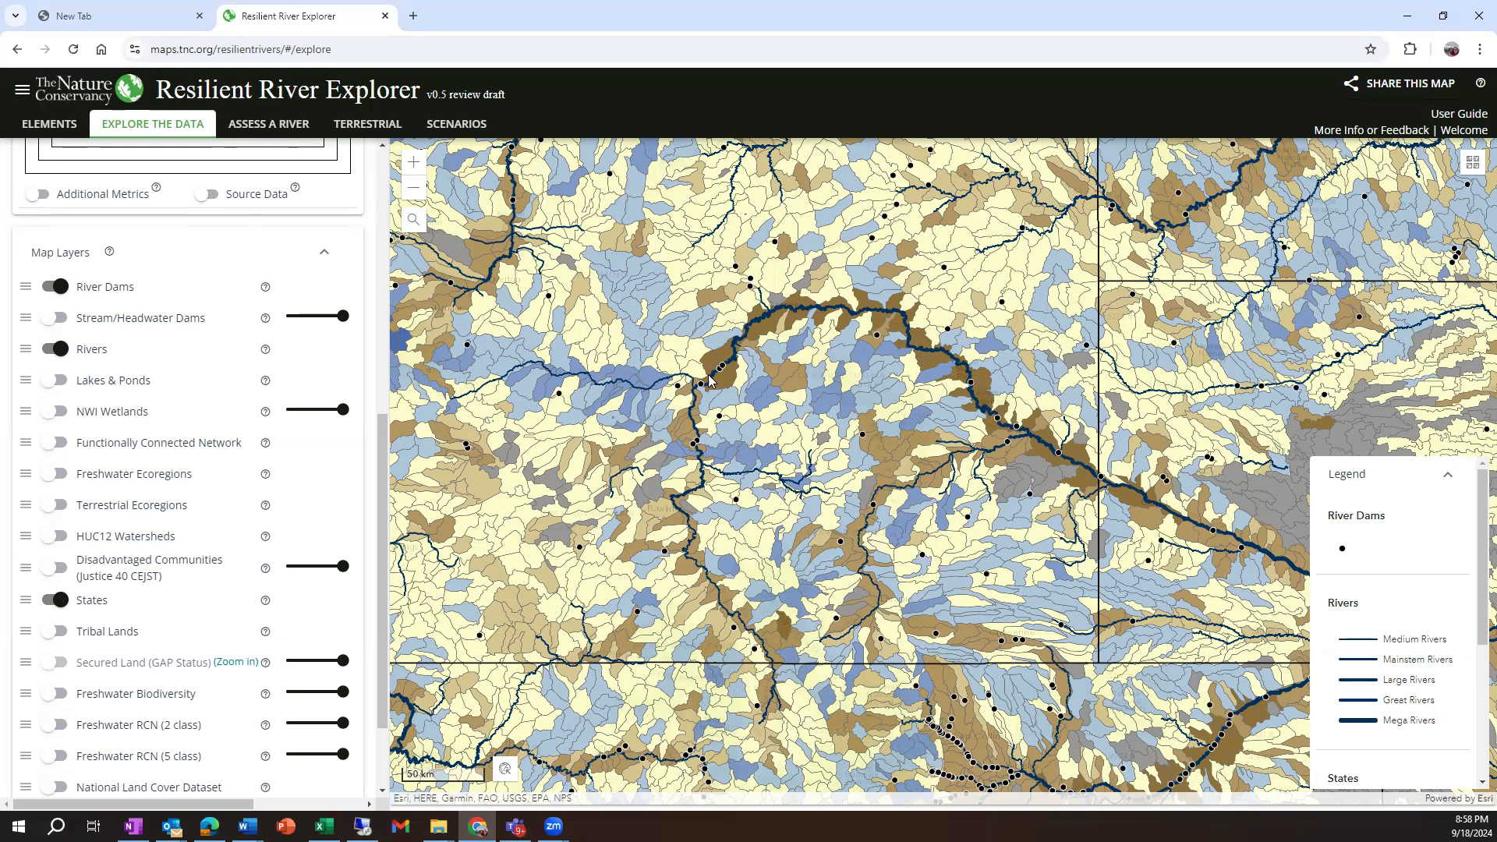
click(247, 825)
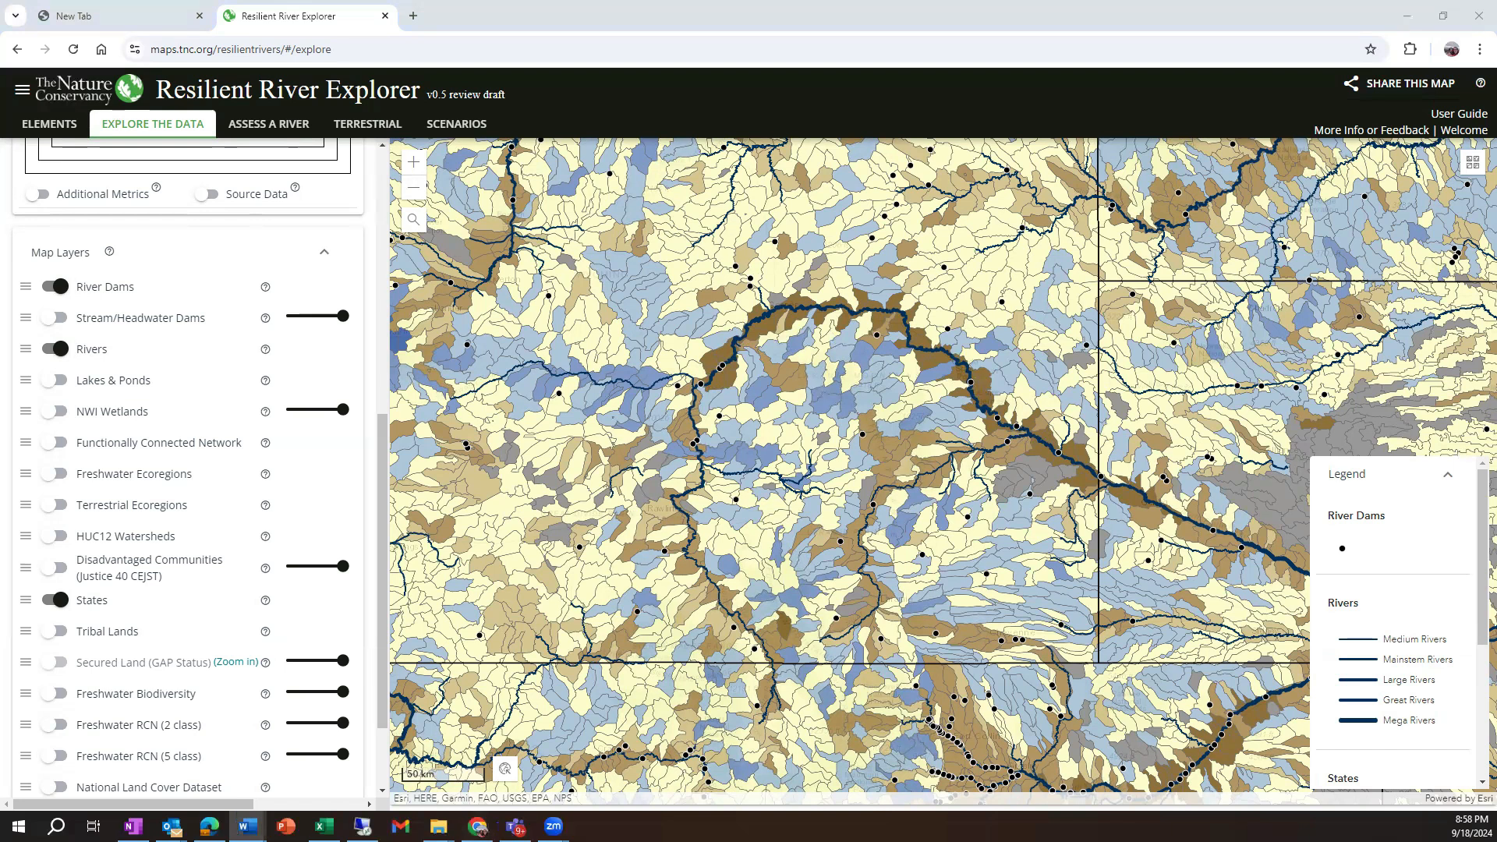
drag(1476, 518, 1474, 664)
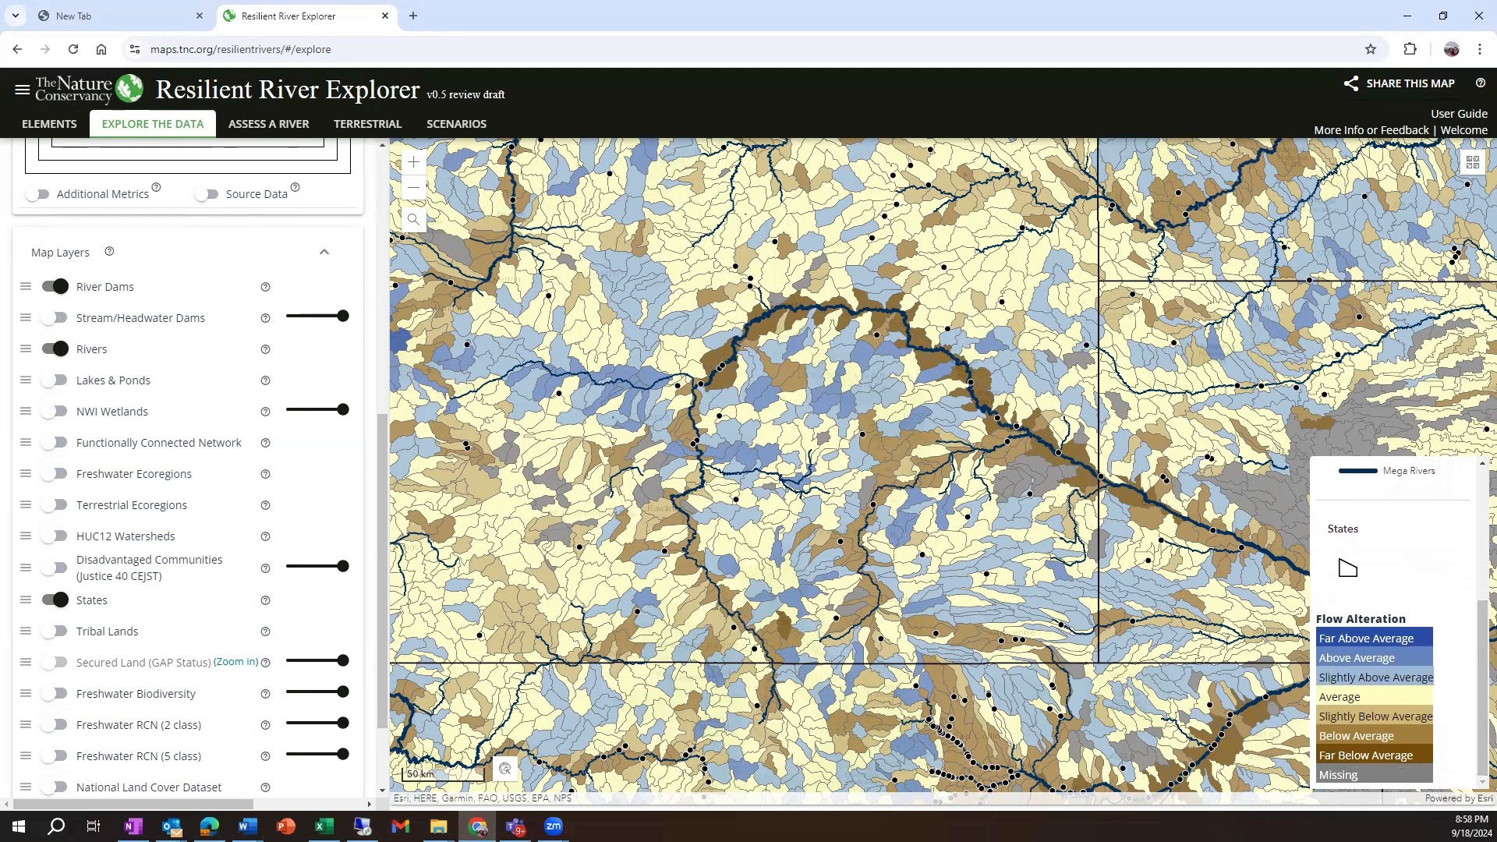
key(alt+Tab)
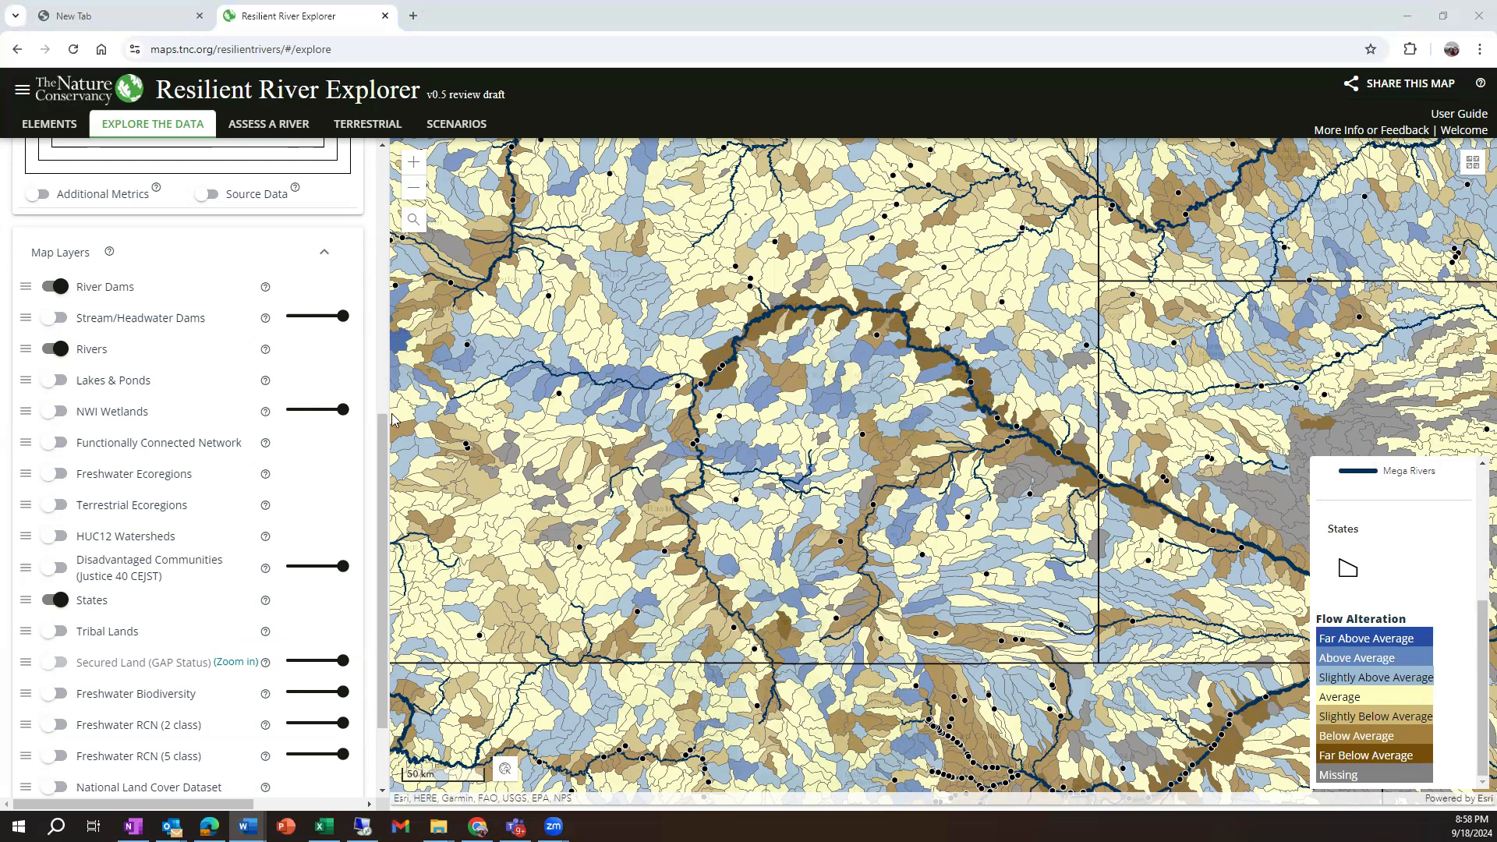
Step: Enable Additional Metrics and Source Data, and expand the Flow Alteration metric to reveal its components
drag(385, 437, 384, 301)
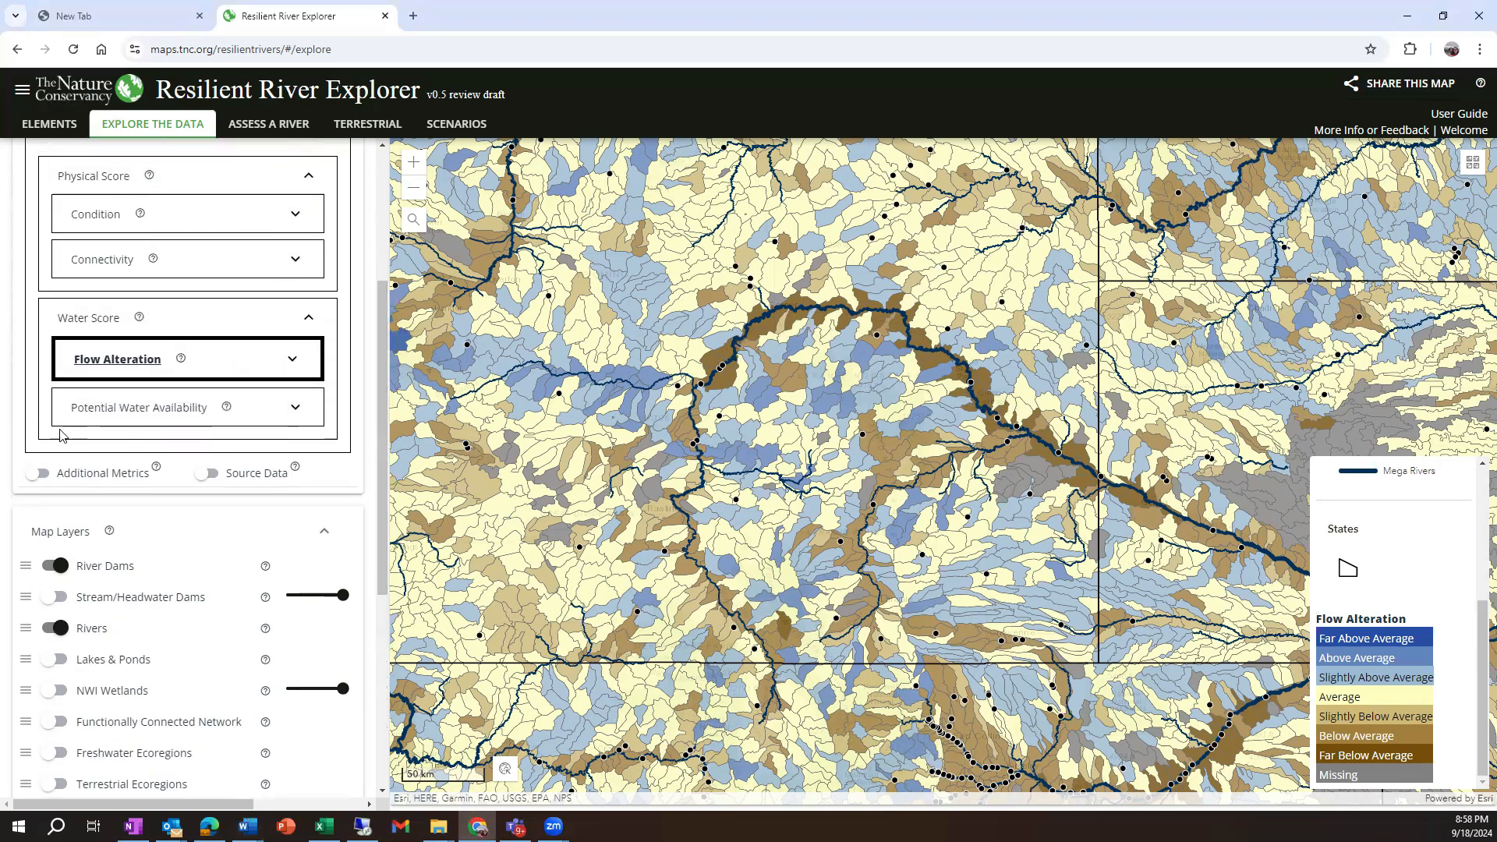
click(45, 479)
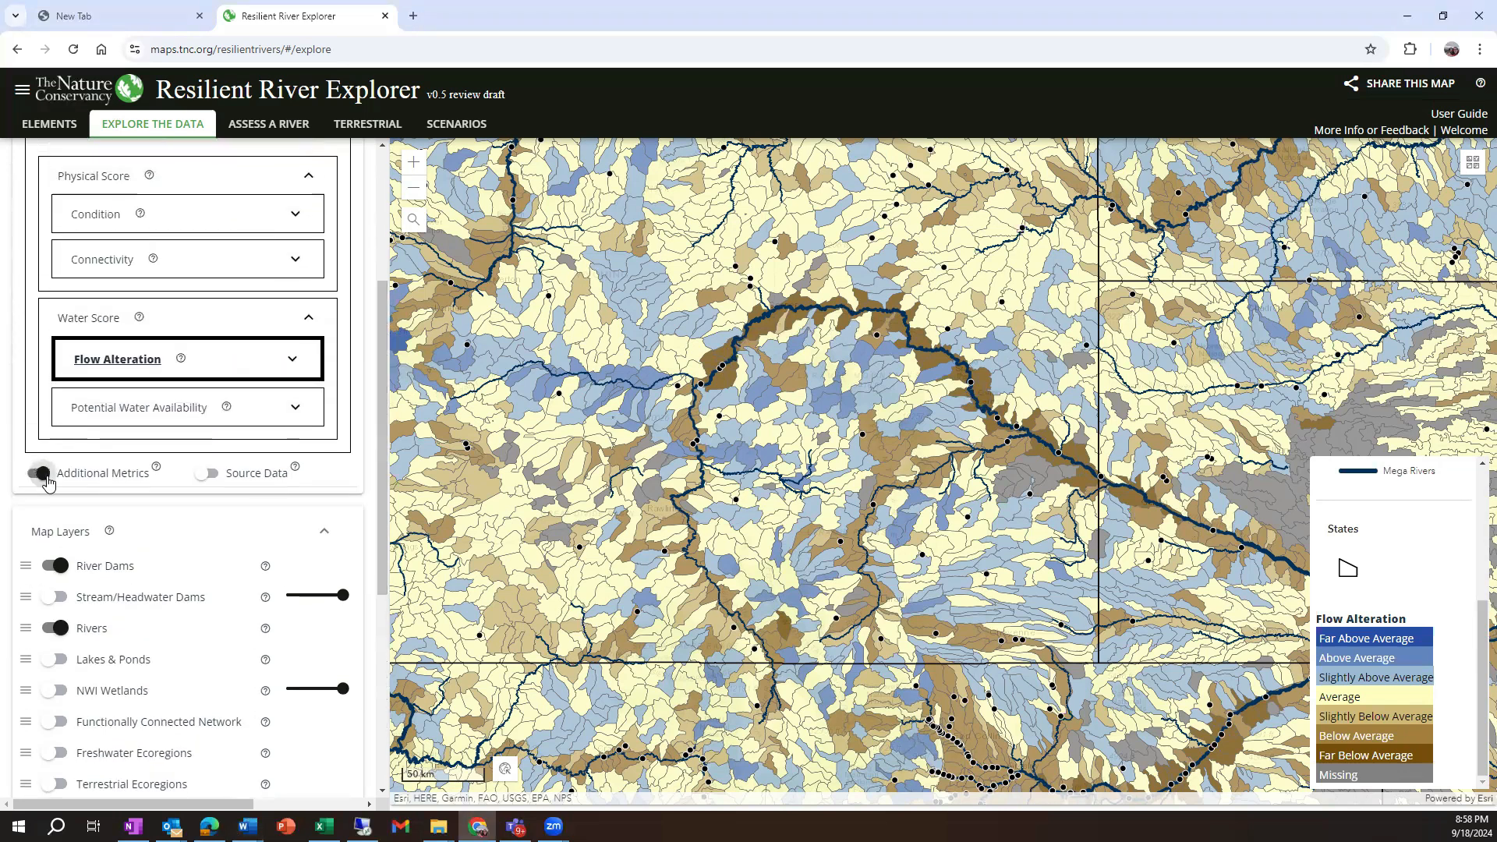
click(212, 476)
key(alt+Tab)
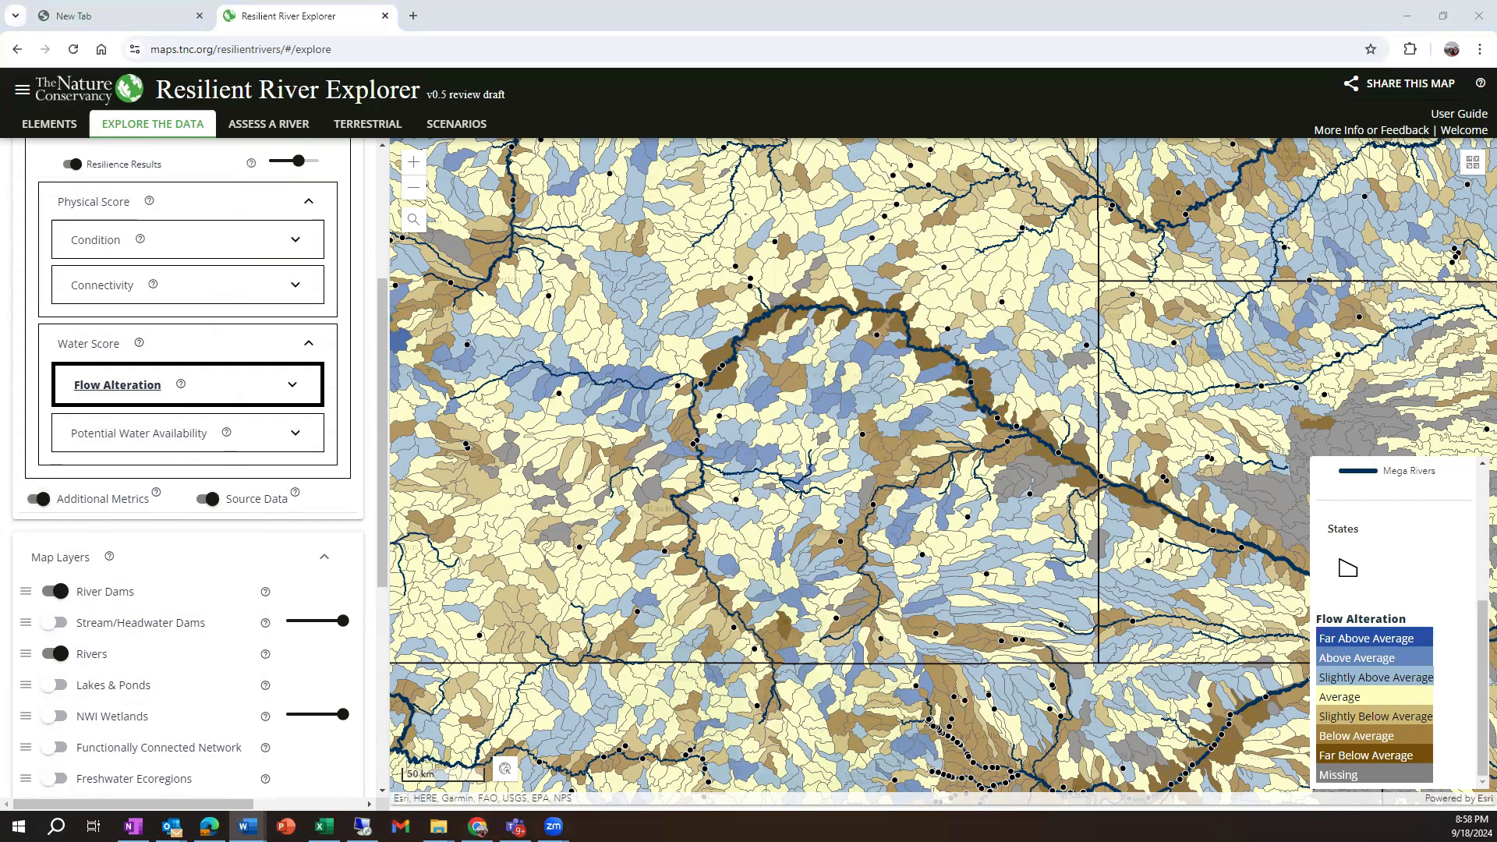
click(294, 392)
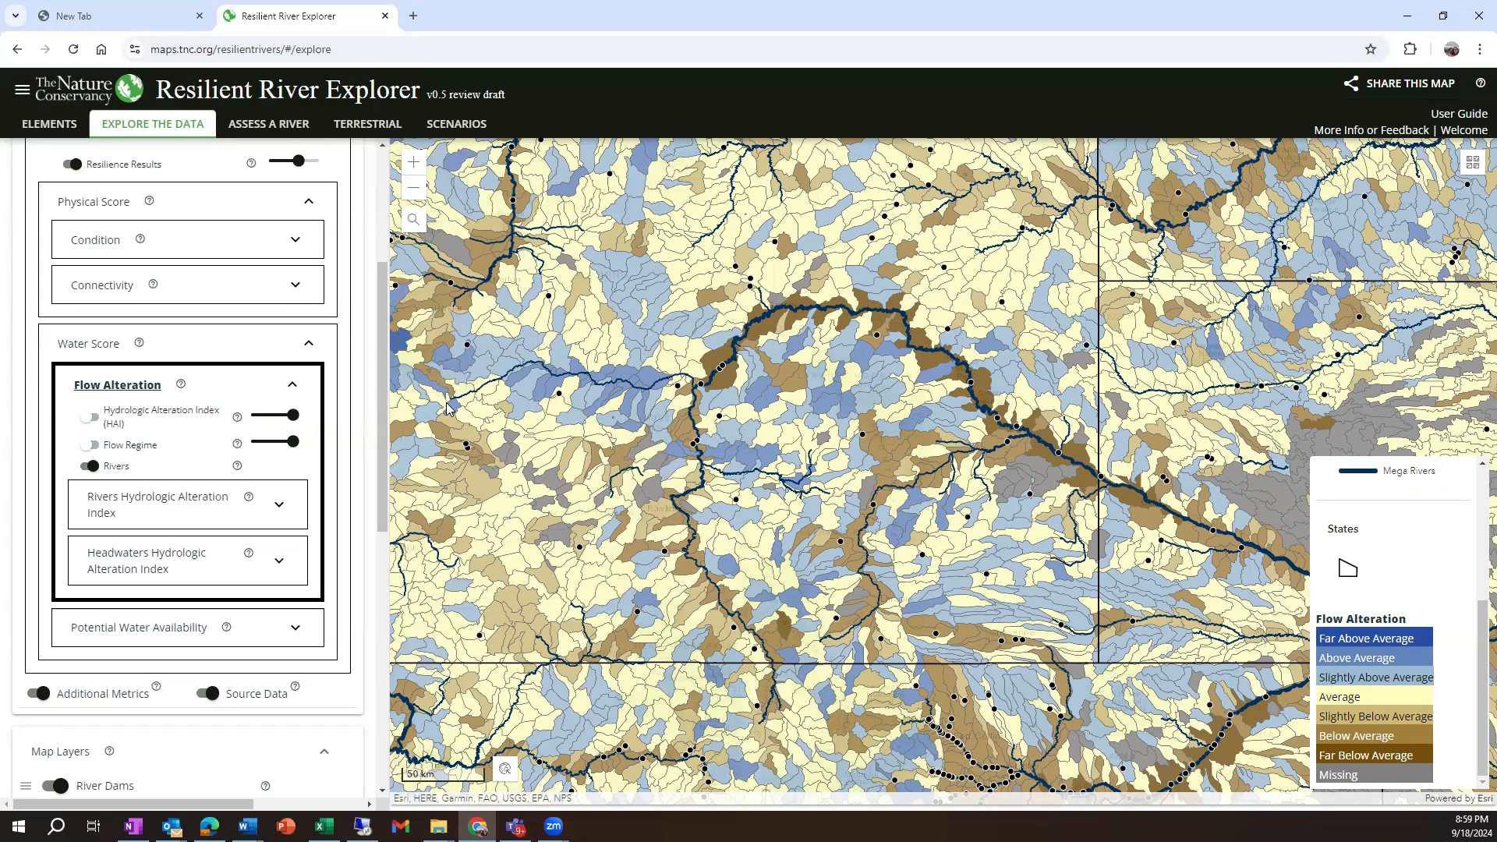
Step: Show the Hydrologic Alteration Index (HAI) source layer, examine it around the dammed river bend, and hide it again
click(91, 418)
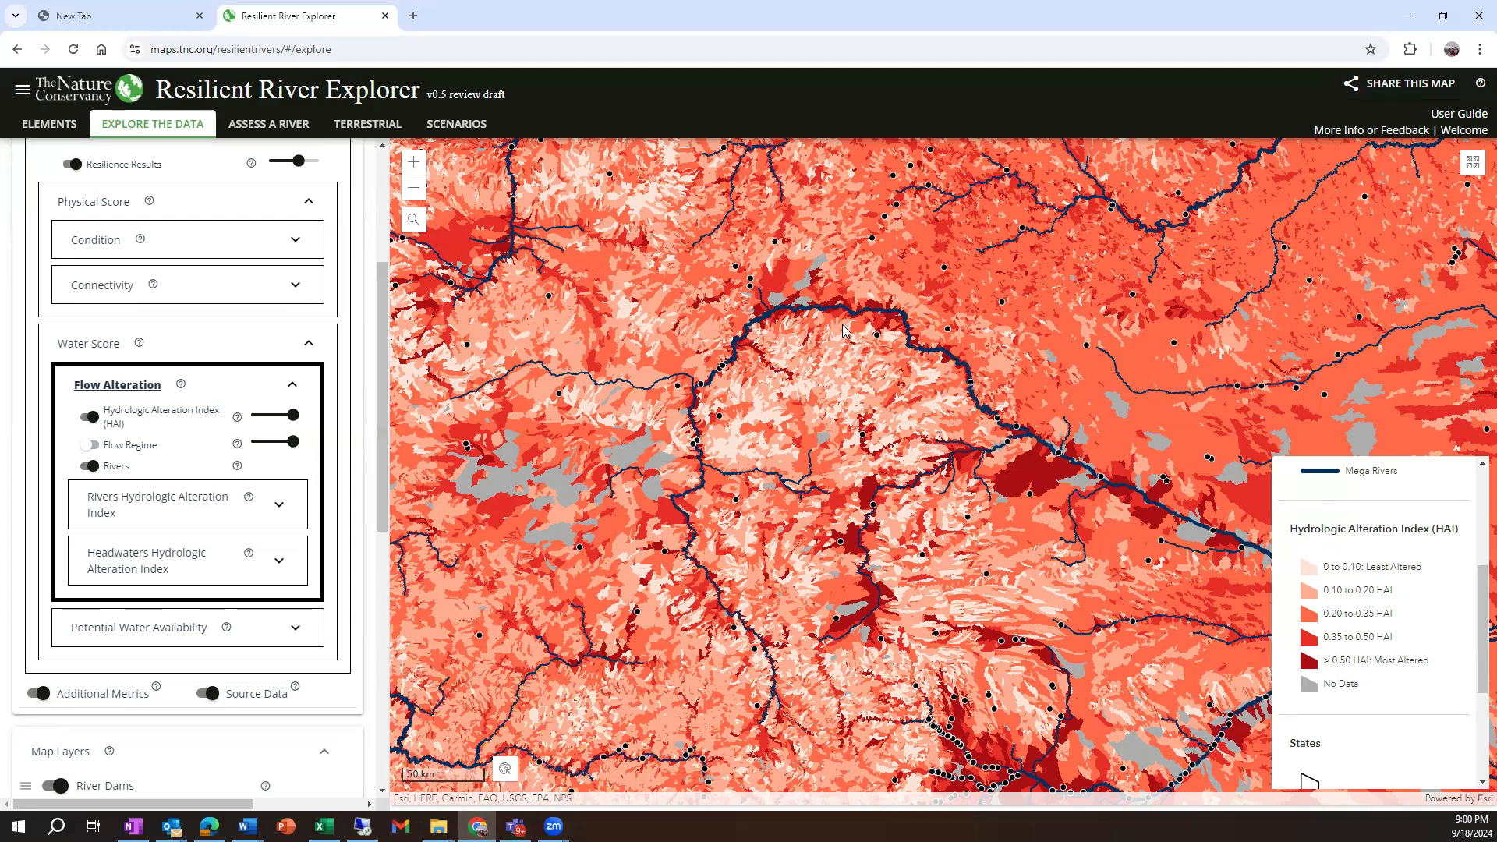
scroll(842, 330, up, 1)
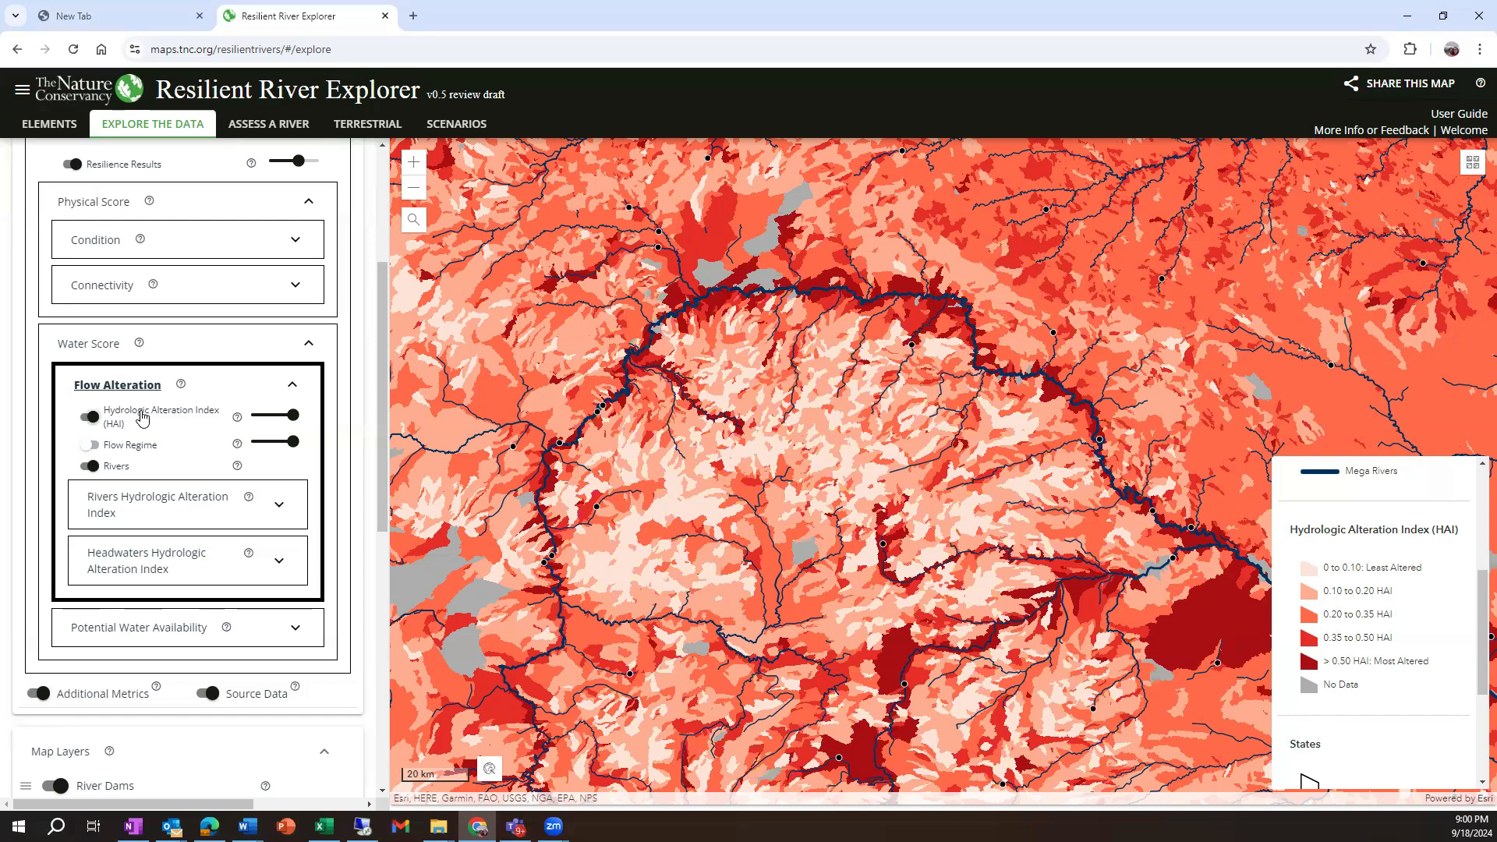
click(88, 417)
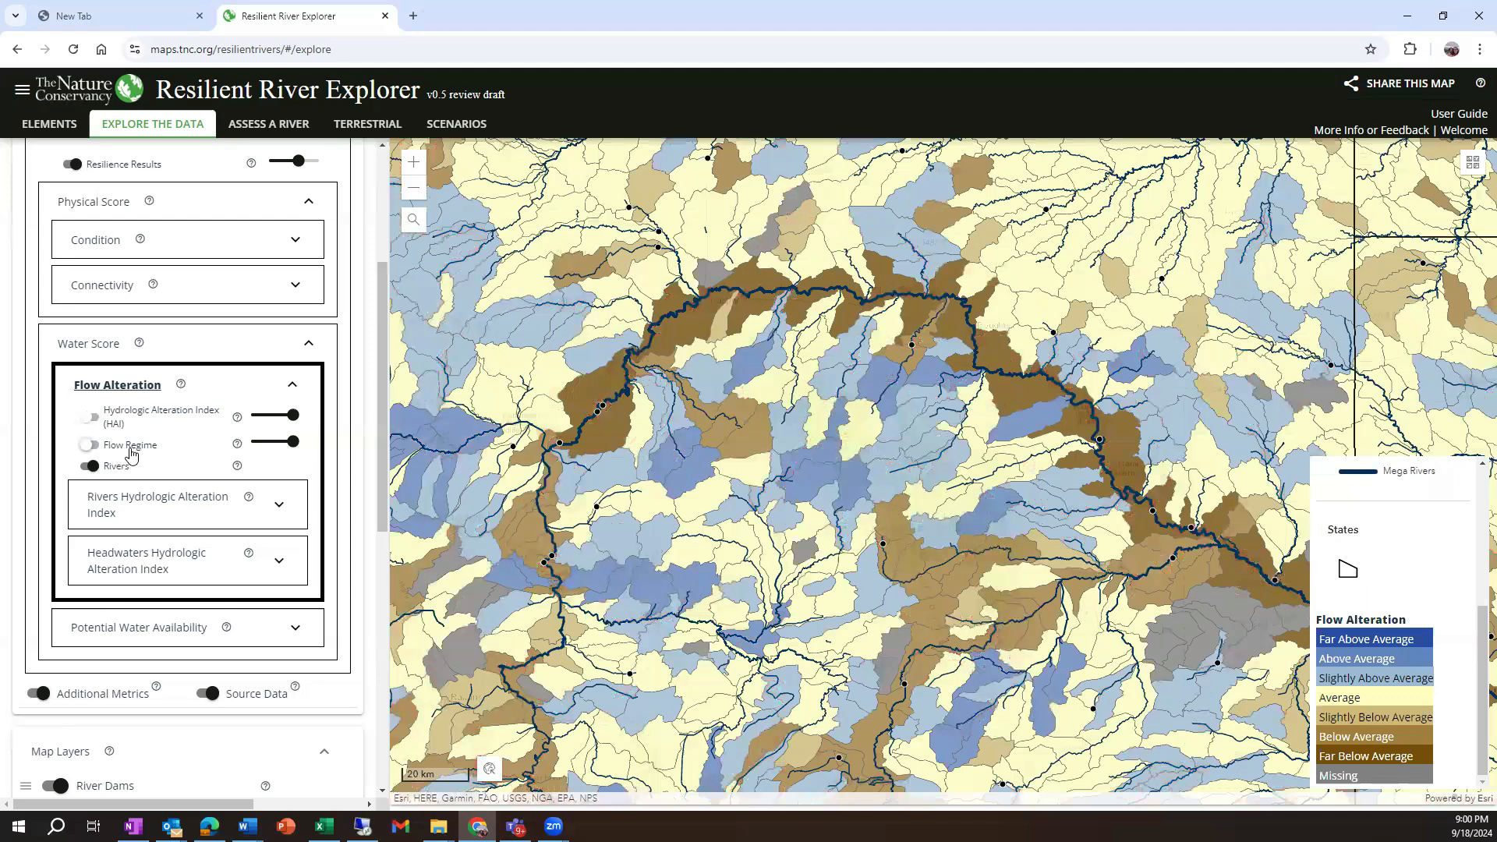
Step: Temporarily replace the Rivers layer with Flow Regime to examine perennial and temporary streams with their legend, and restore Rivers
click(88, 468)
click(93, 447)
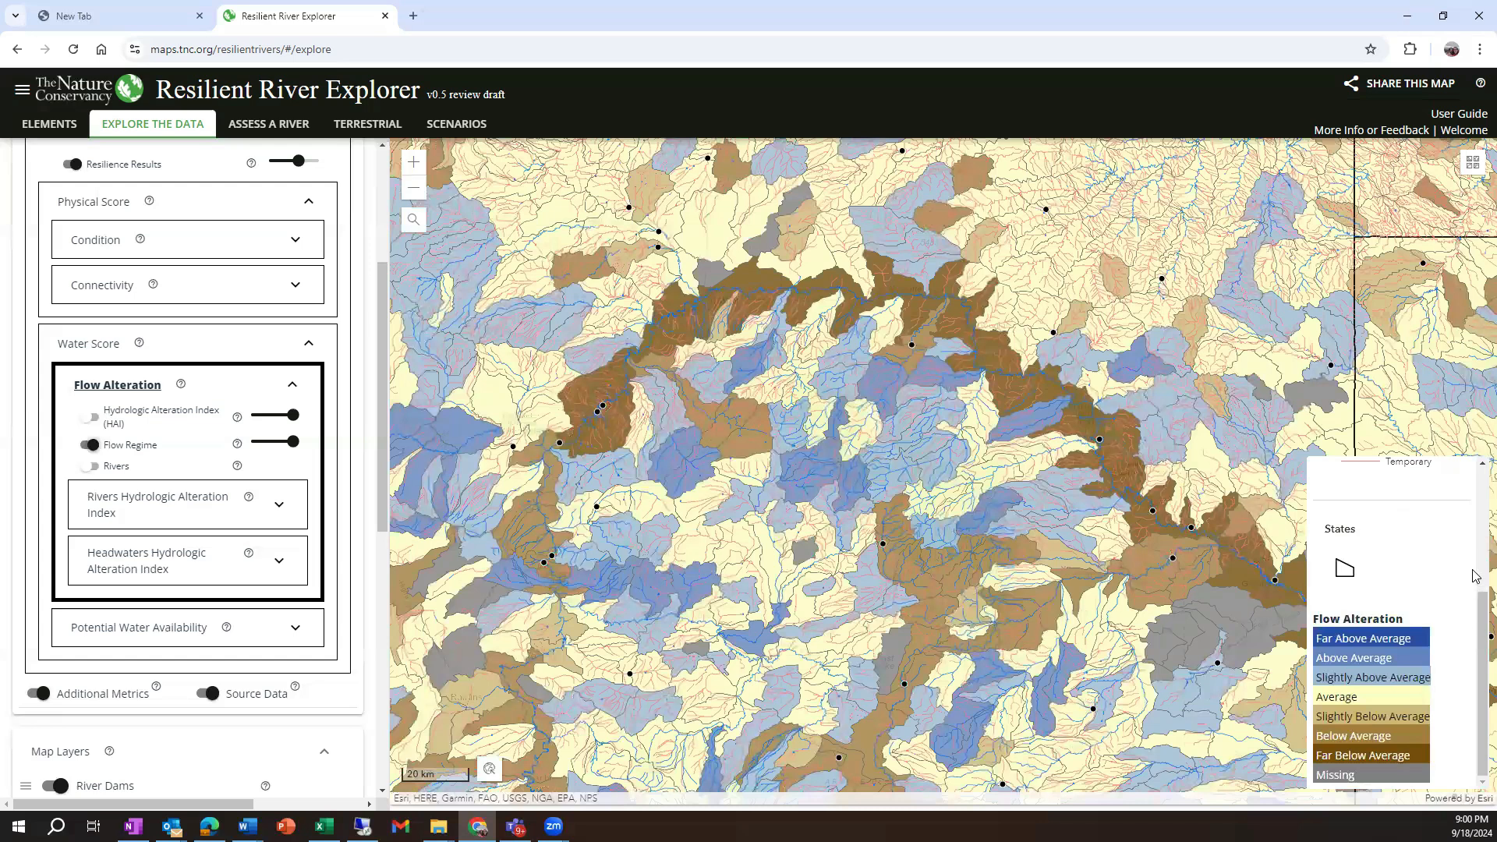
click(1476, 532)
drag(1476, 531, 1476, 501)
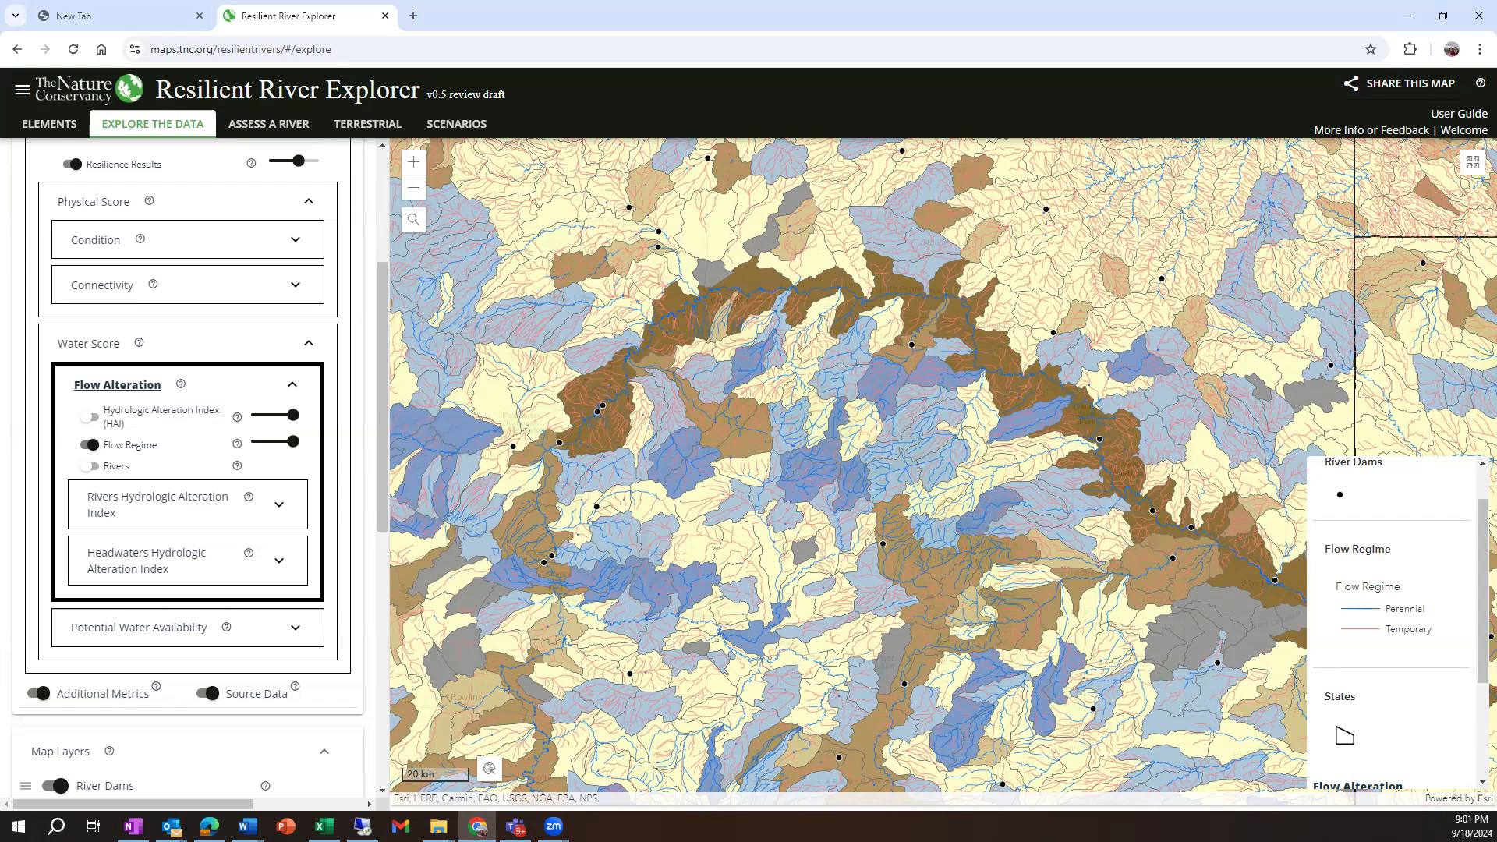
click(248, 826)
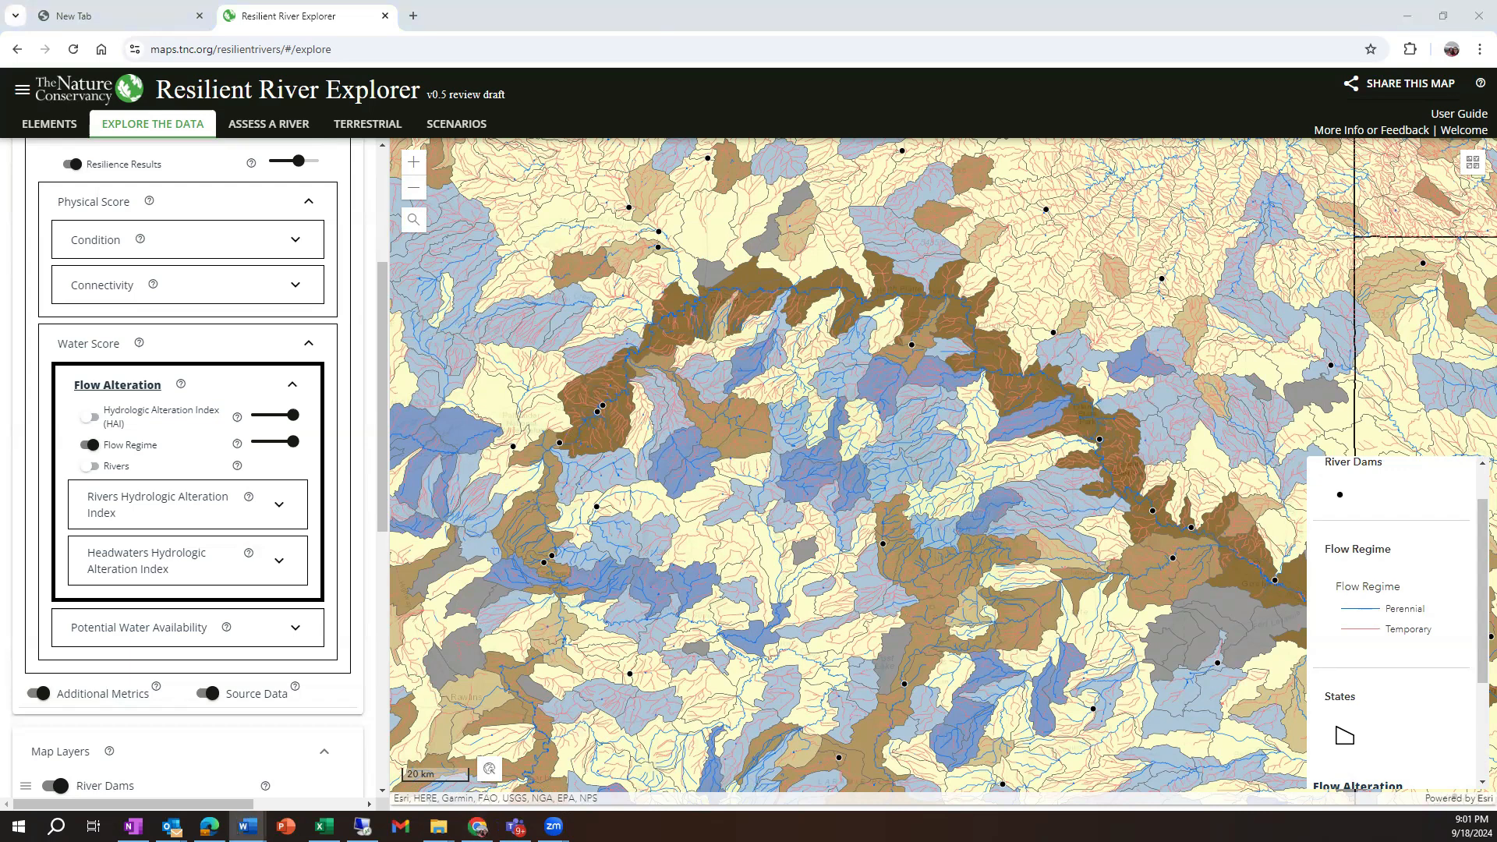
click(89, 447)
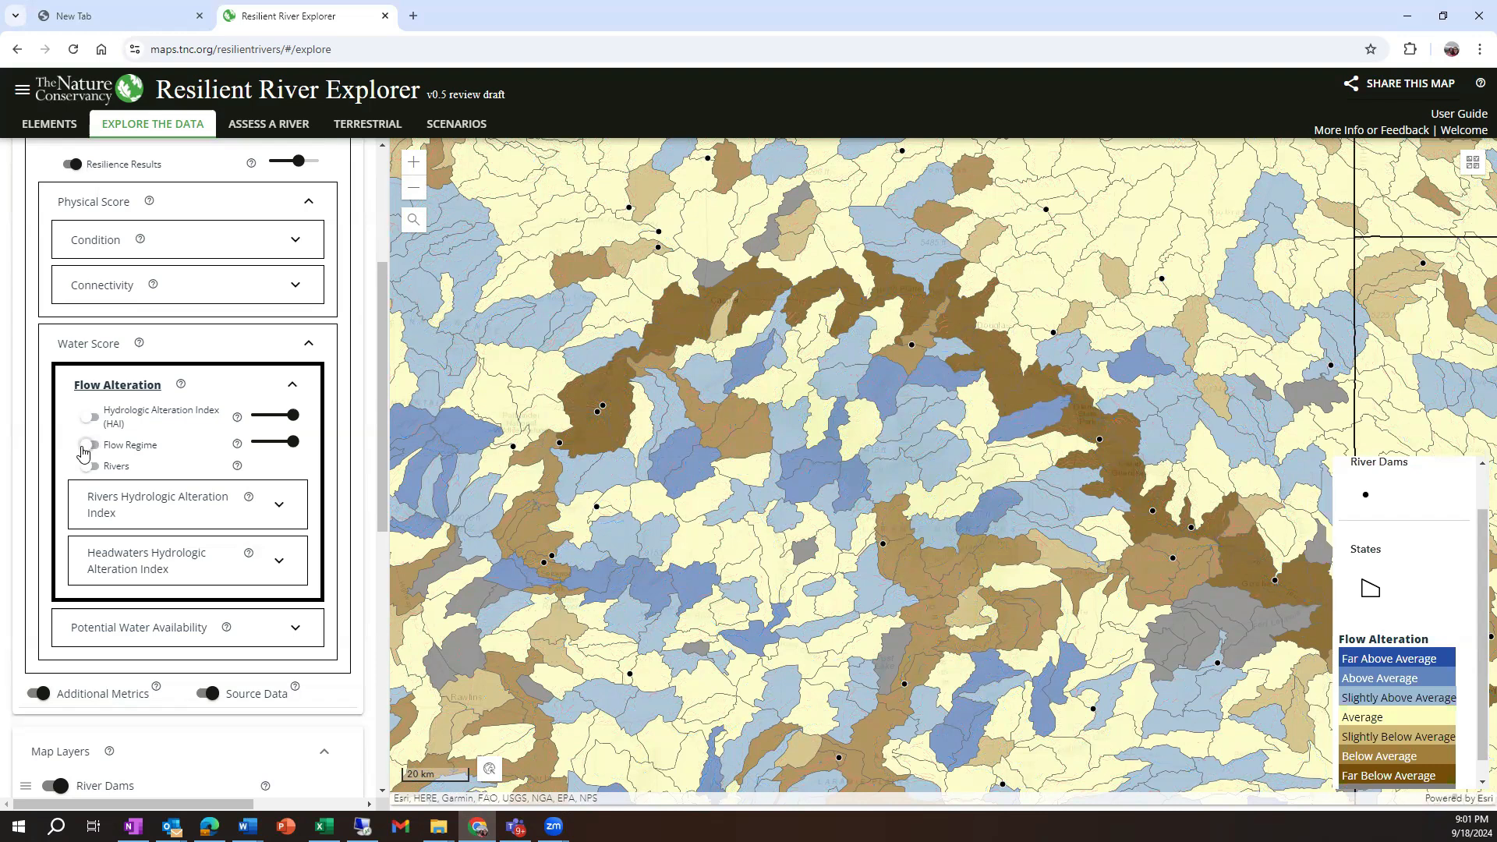
click(94, 467)
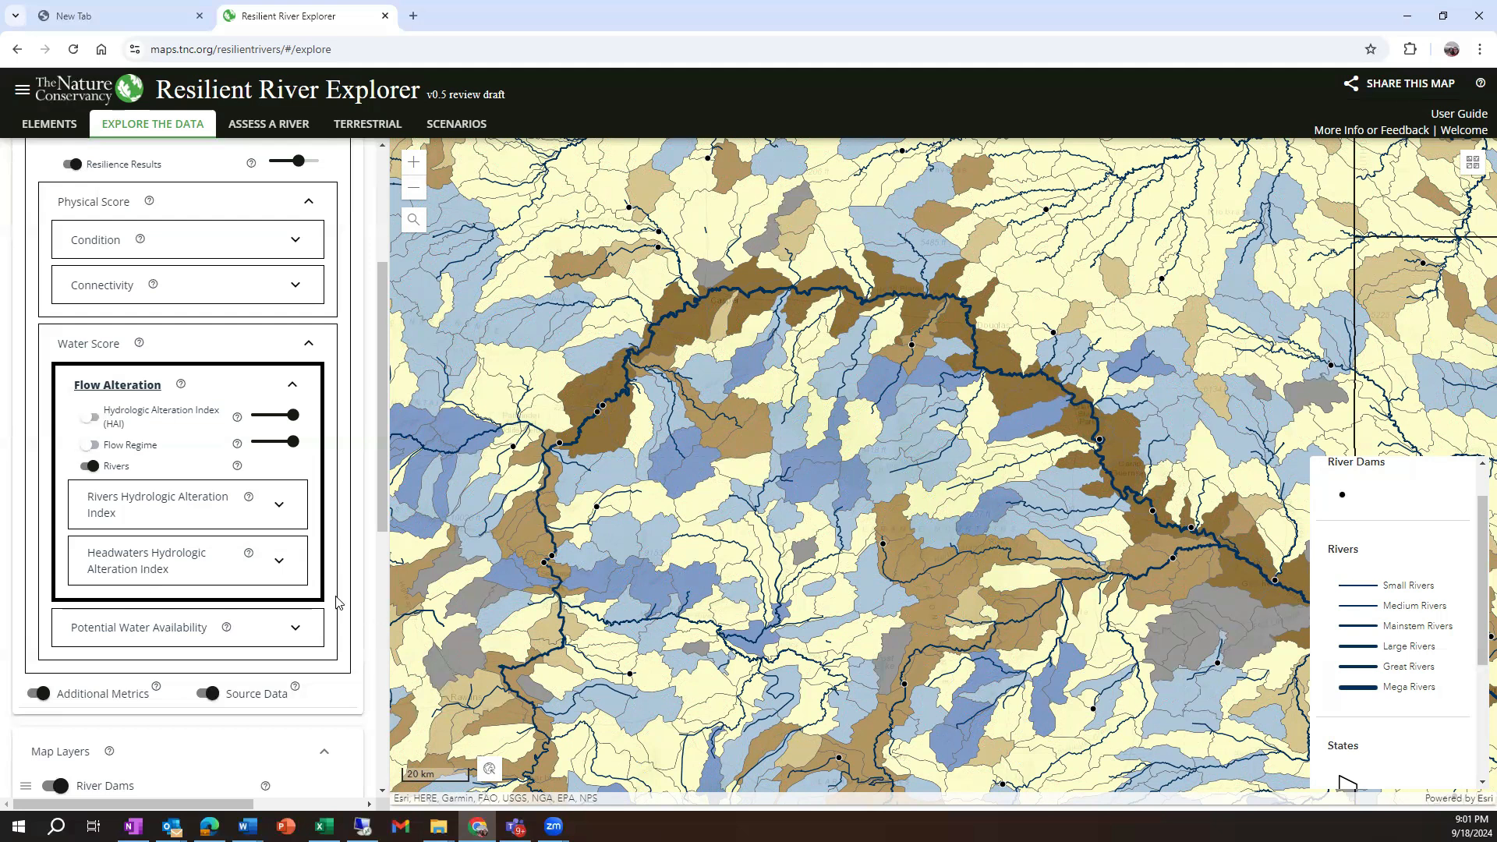
Step: Compare the Rivers and Headwaters Hydrologic Alteration Index metrics on the map, leaving the Rivers index displayed
click(131, 510)
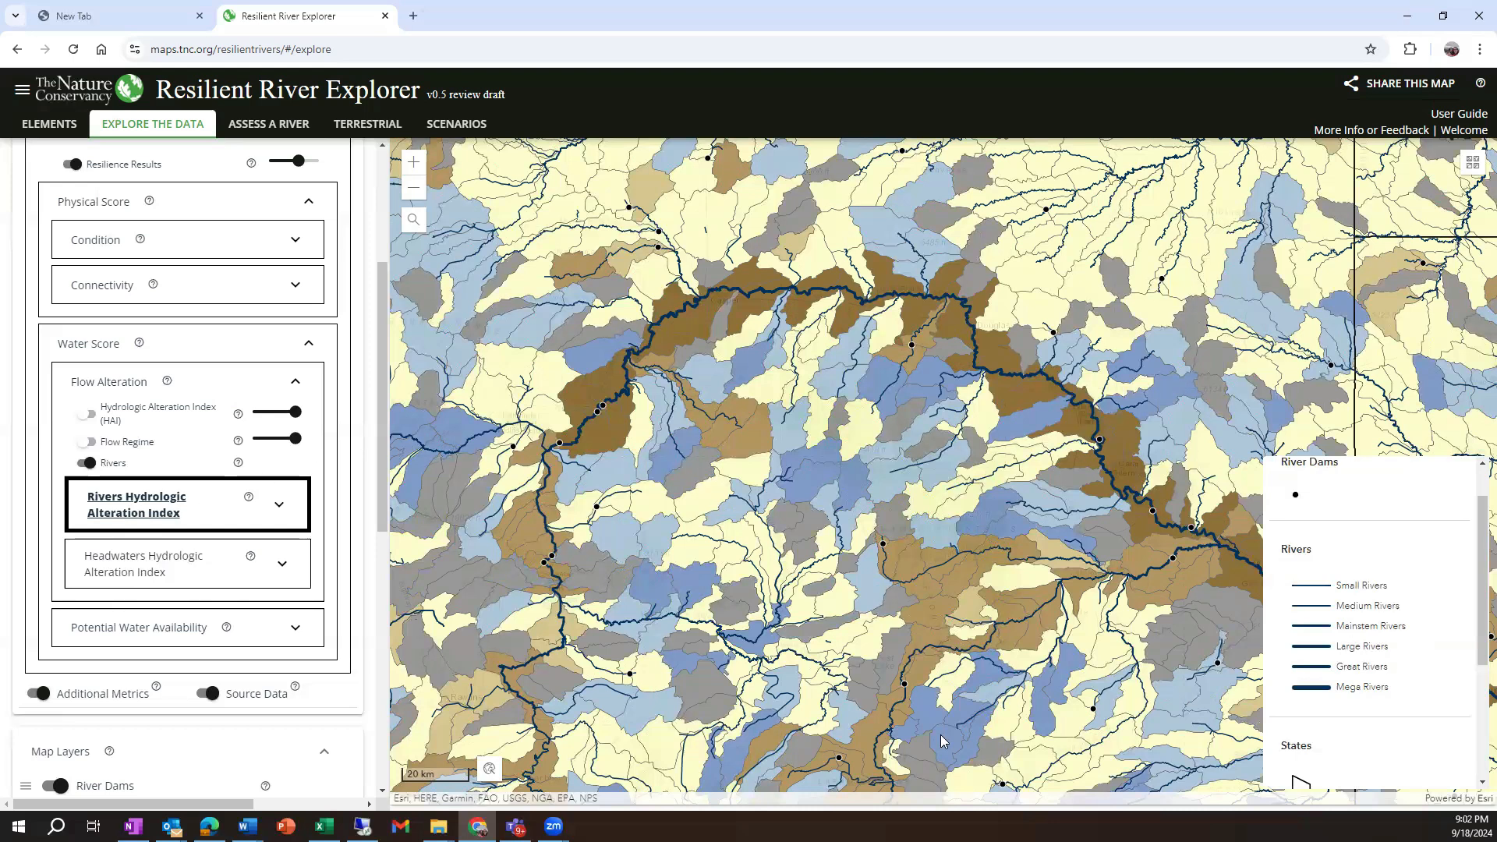
click(144, 572)
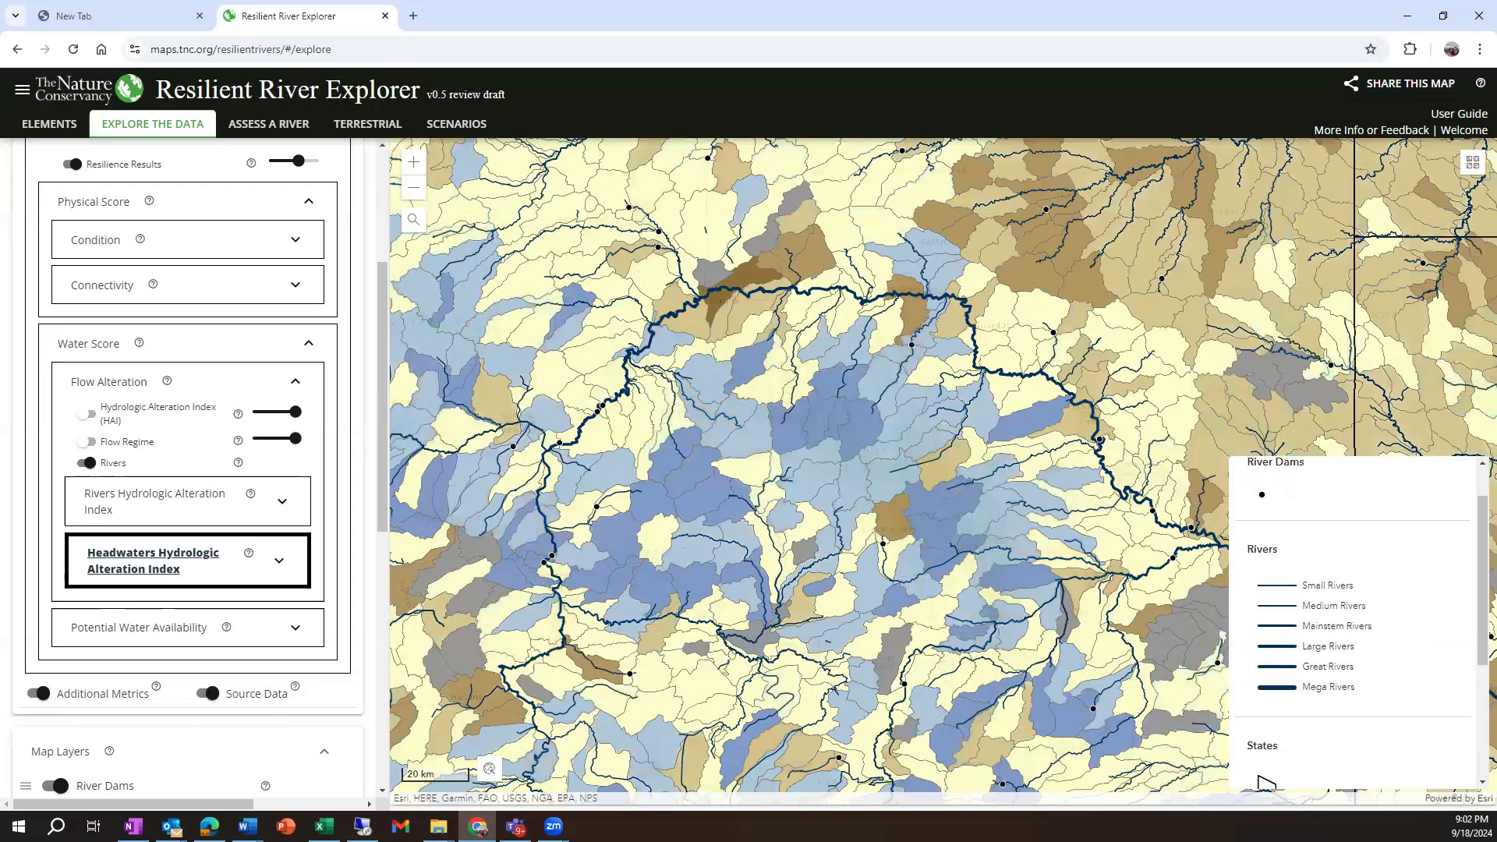
key(alt+Tab)
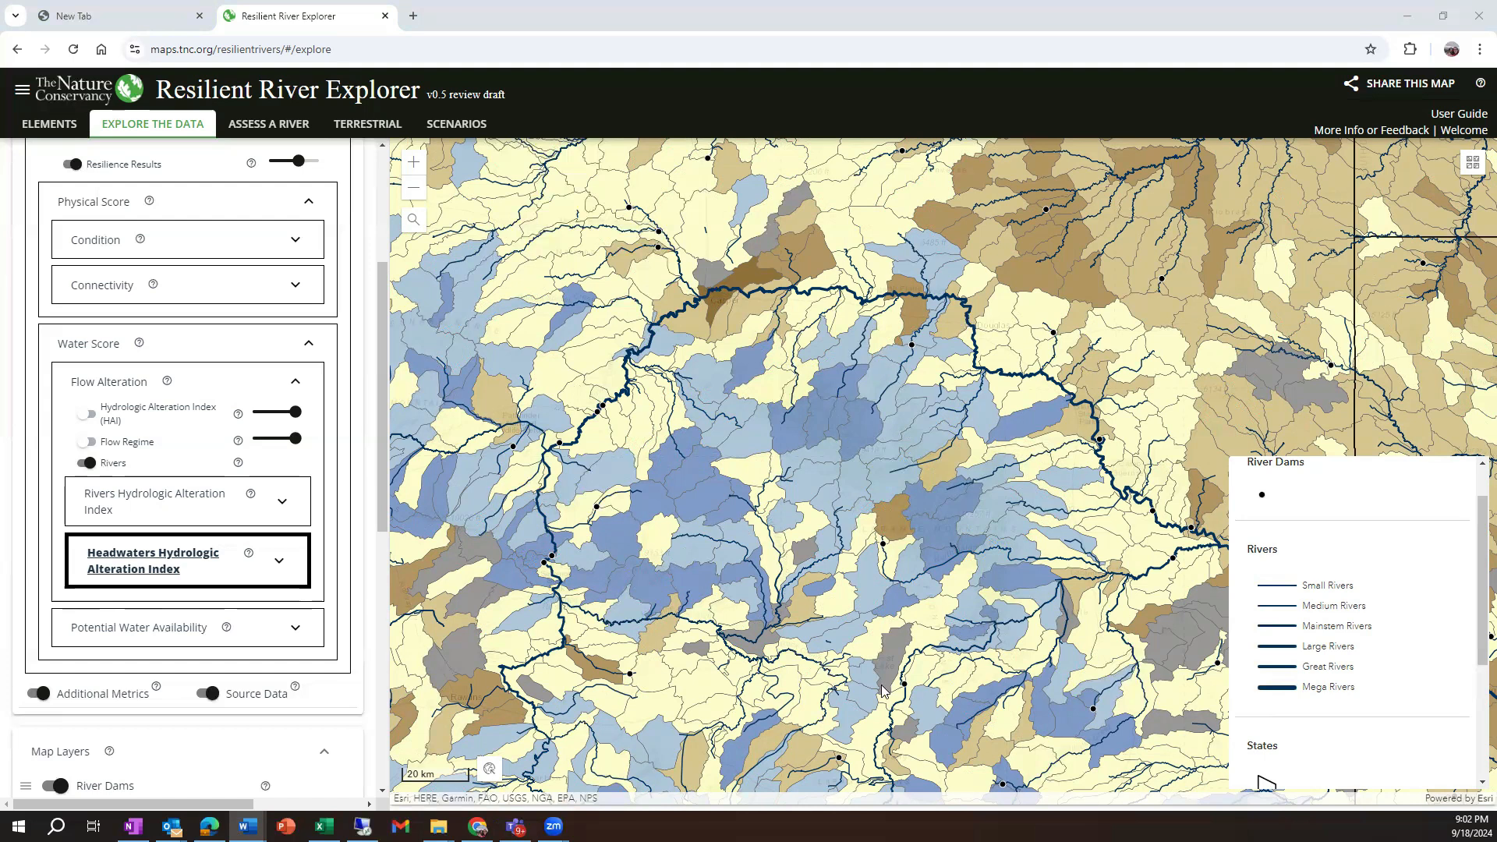
click(121, 510)
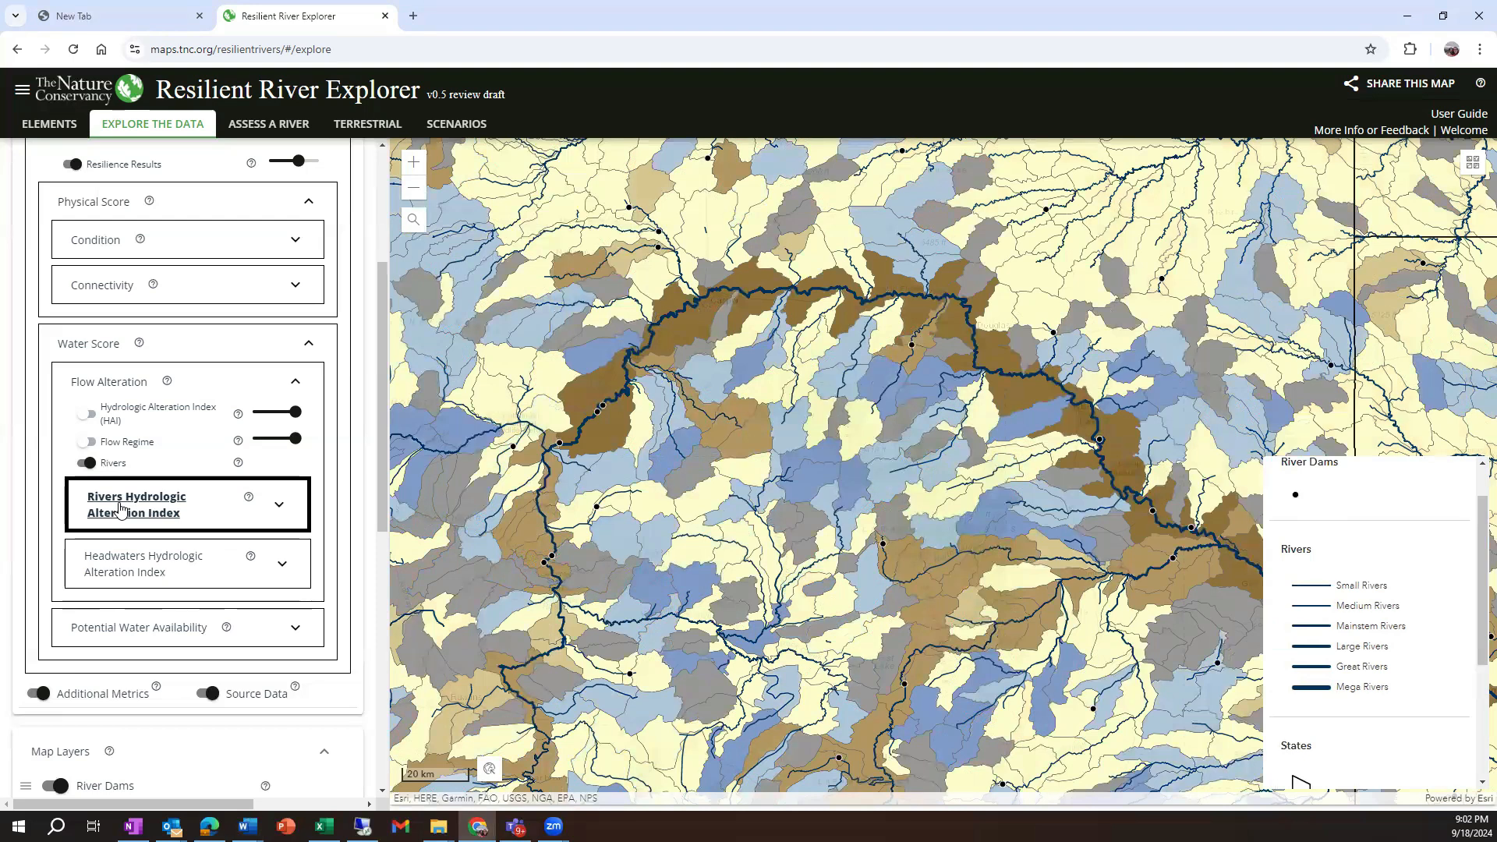
Step: Display the combined Flow Alteration metric on the map and examine its pattern along the dammed river bend
click(121, 389)
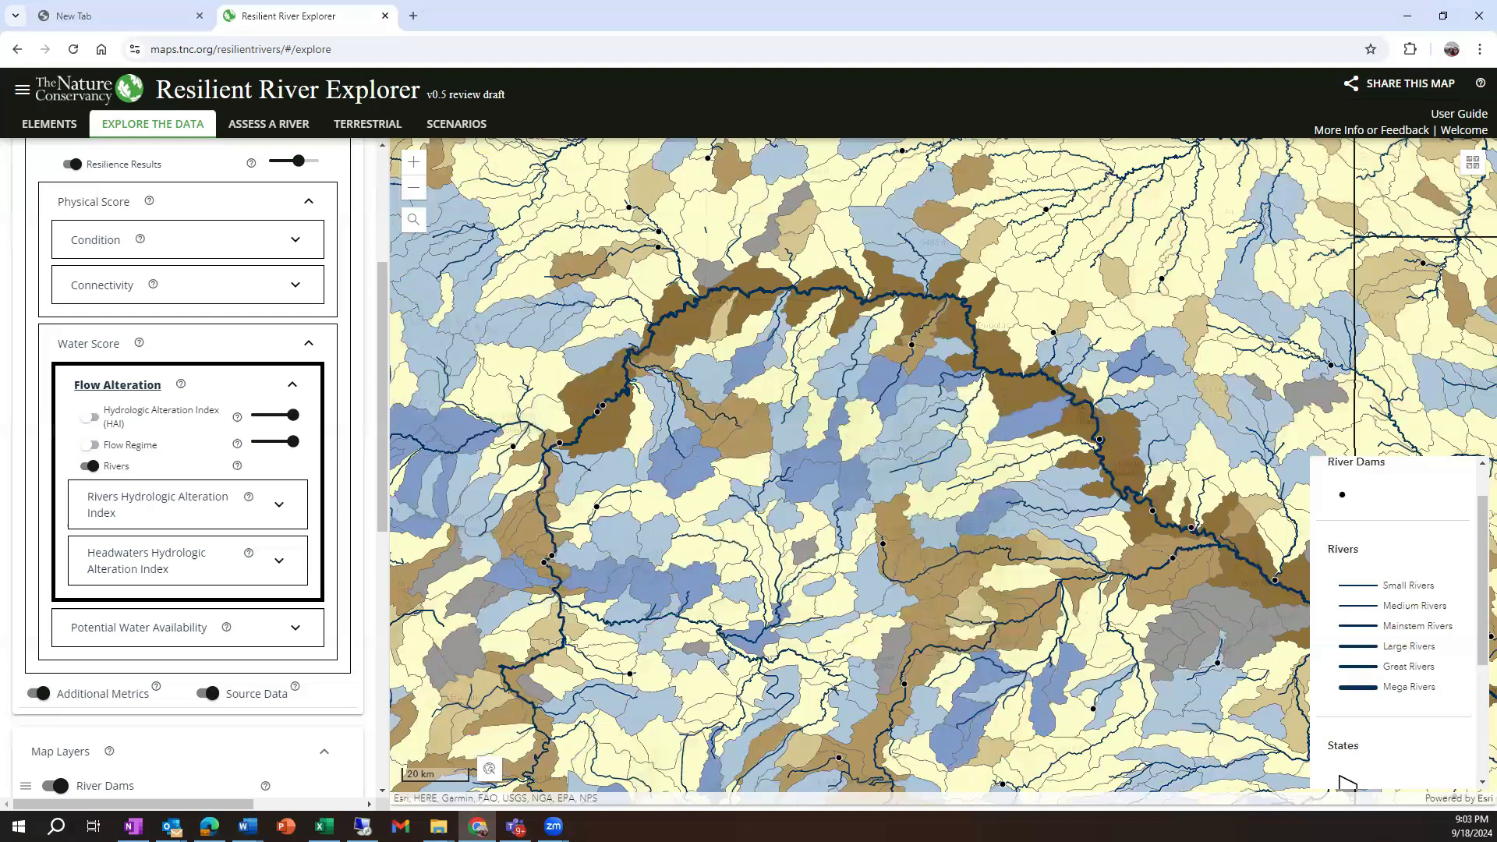
key(alt+Tab)
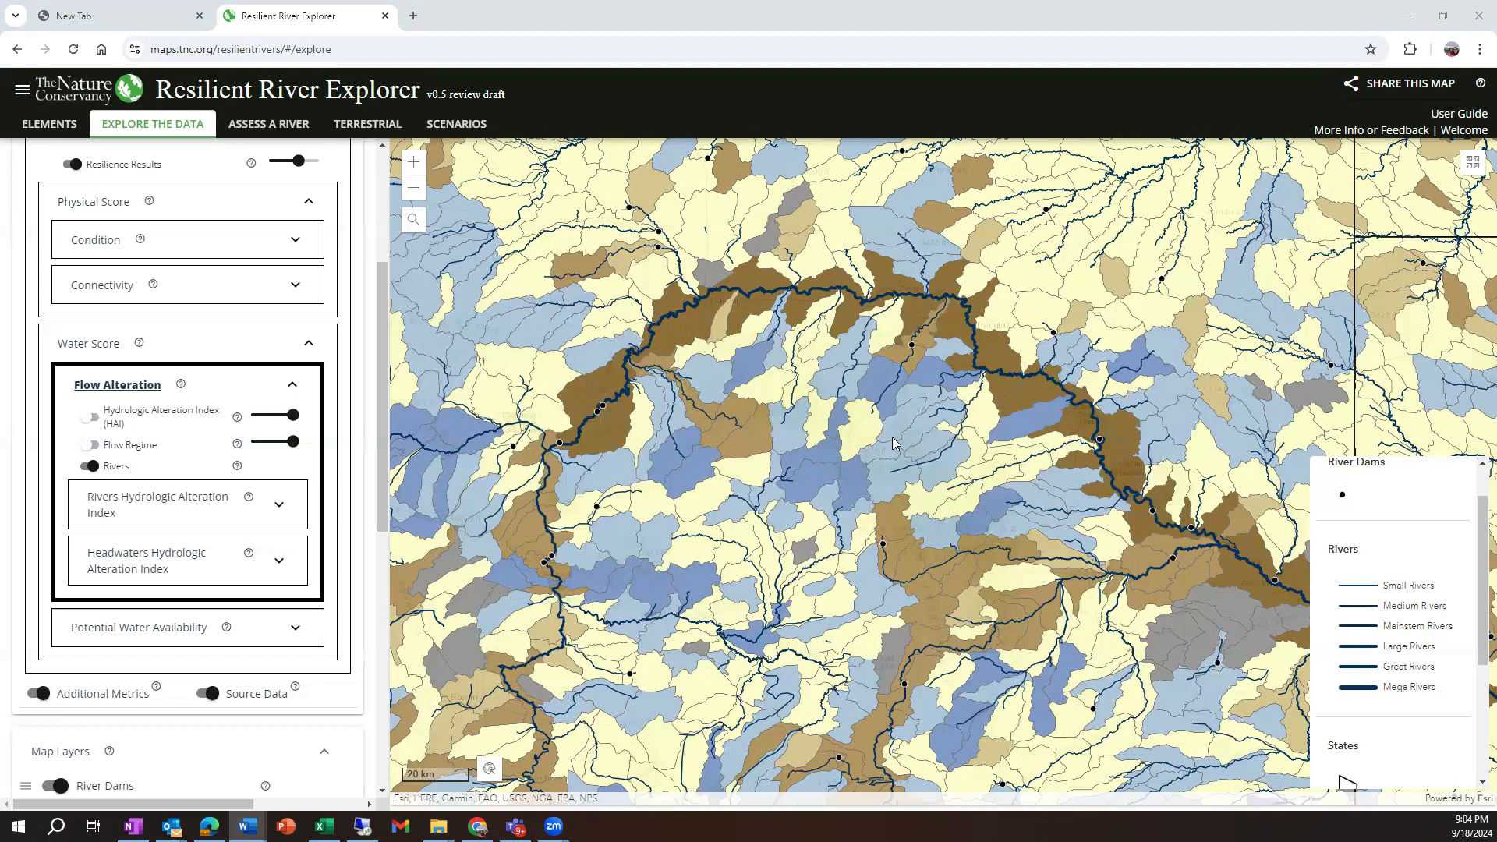
Step: Hide Resilience Results, show the National Land Cover Dataset with its legend, and examine land cover closely around the river bend
click(70, 164)
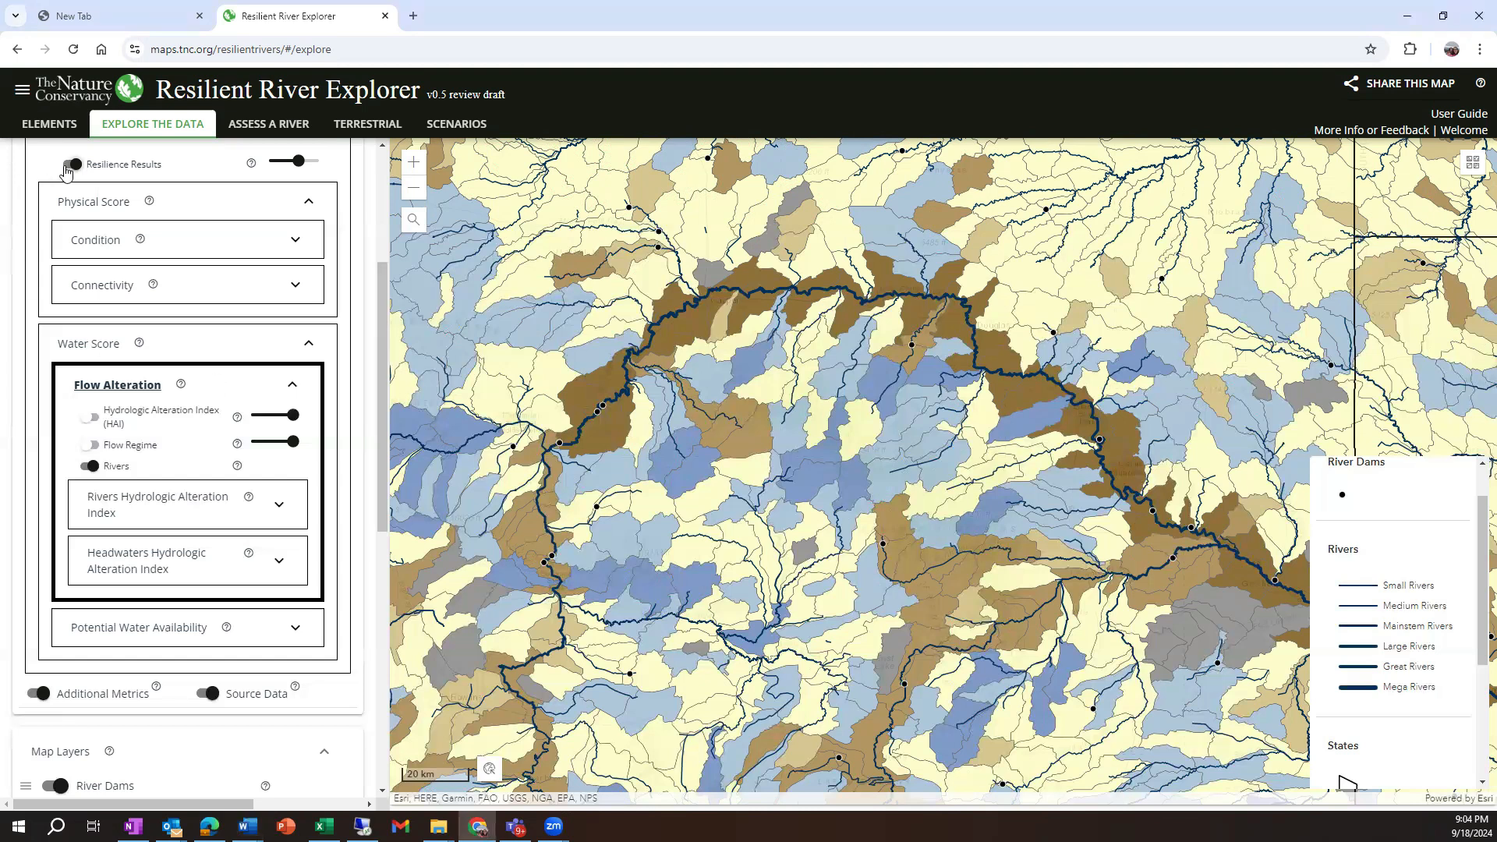
drag(382, 493, 373, 747)
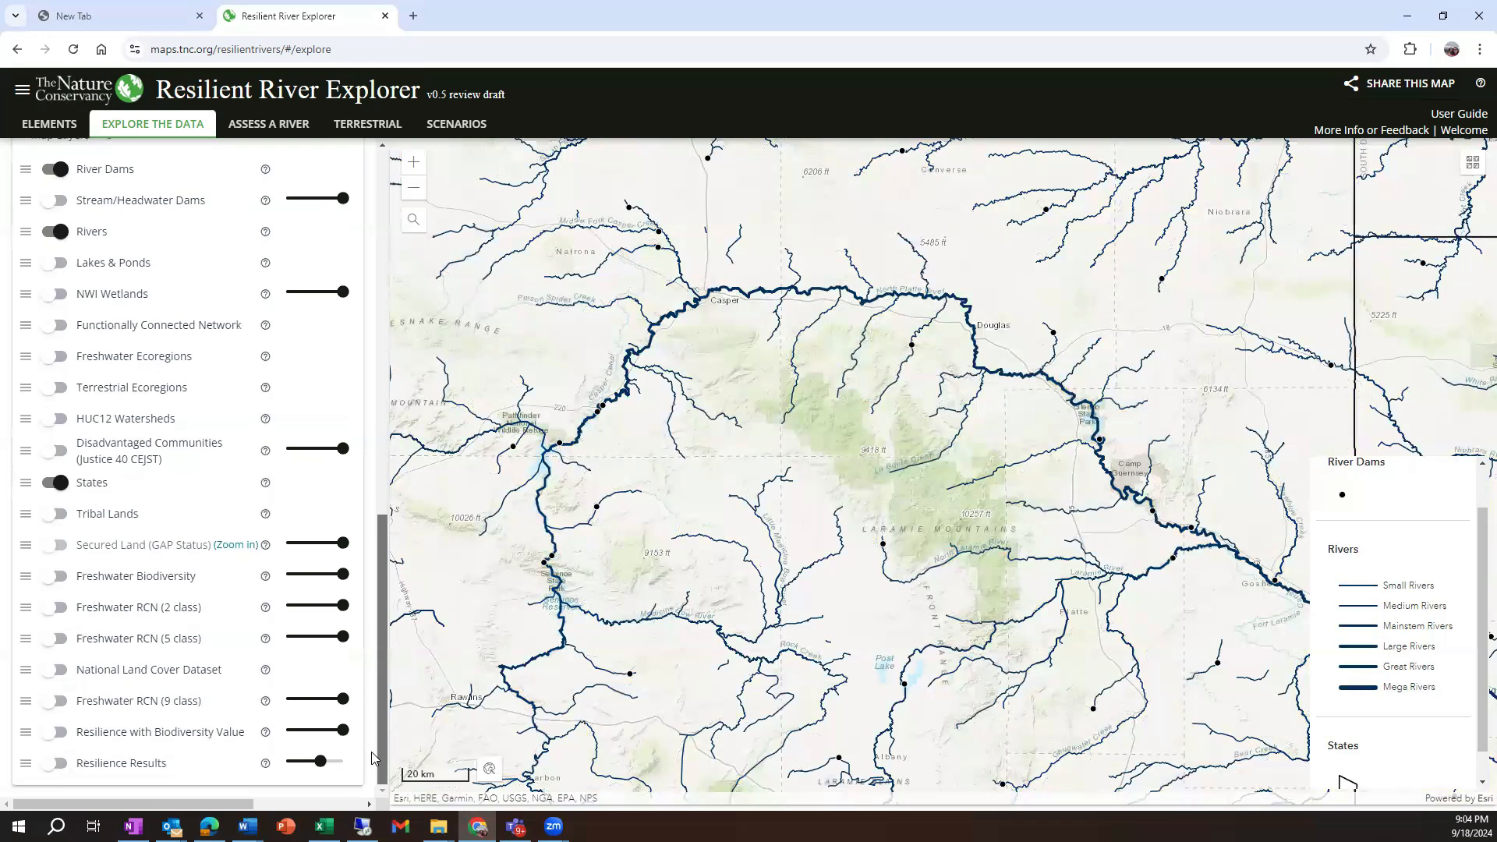
click(62, 672)
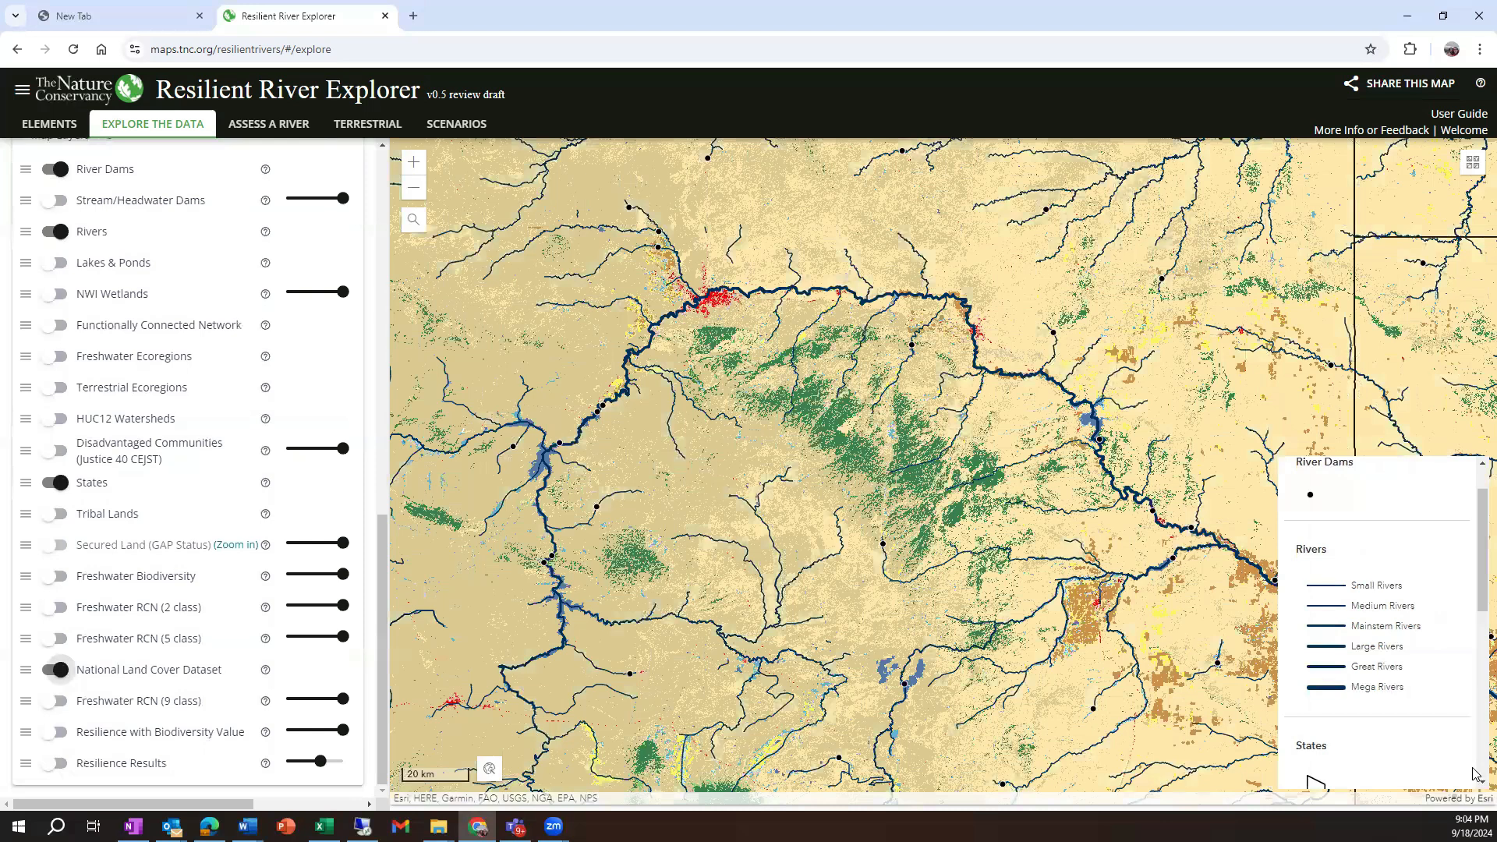
scroll(1474, 771, down, 5)
scroll(736, 315, up, 1)
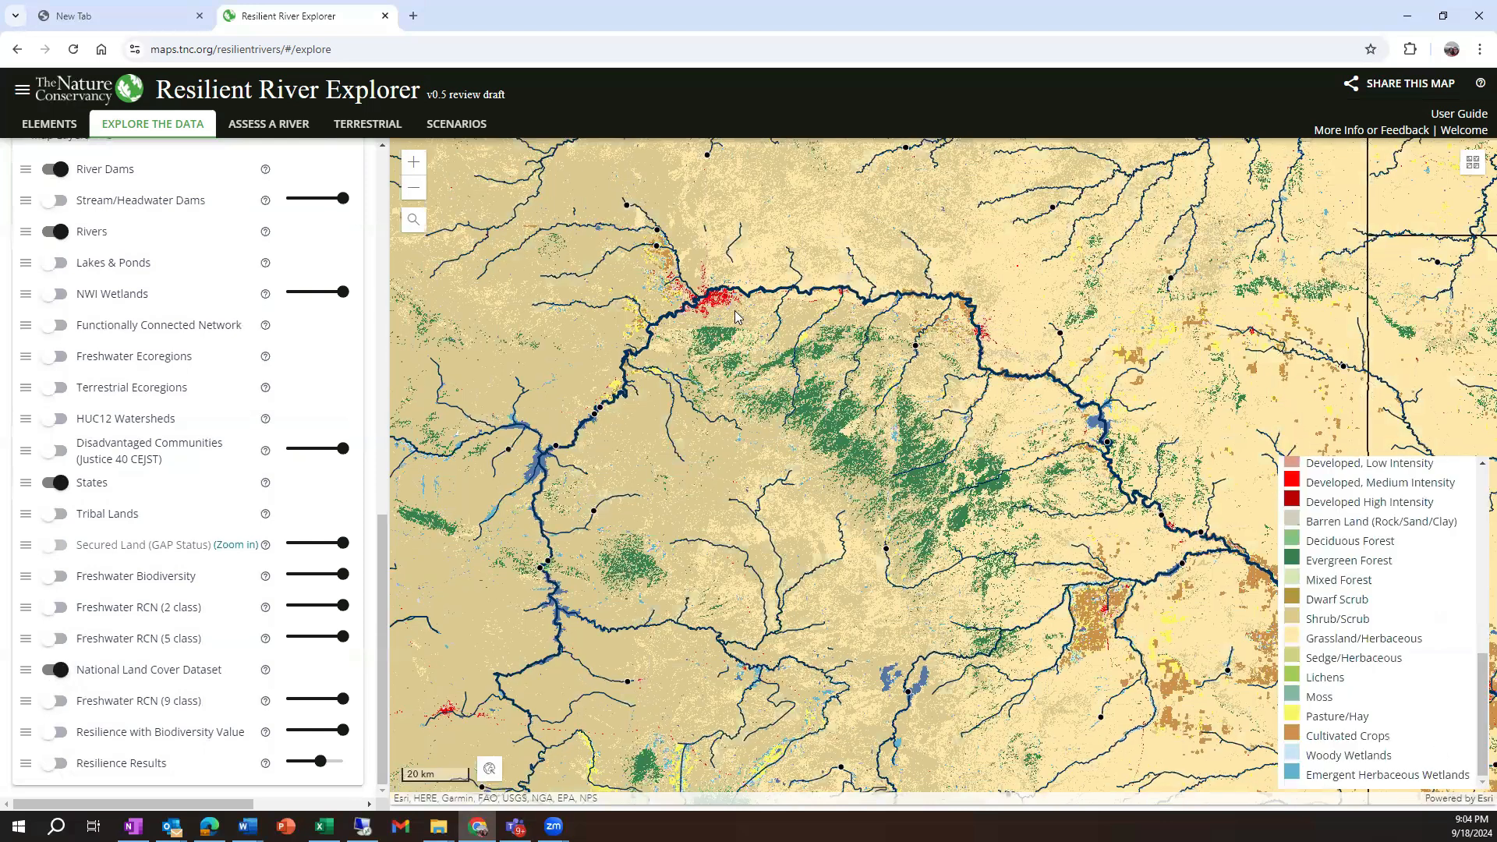
scroll(760, 325, up, 1)
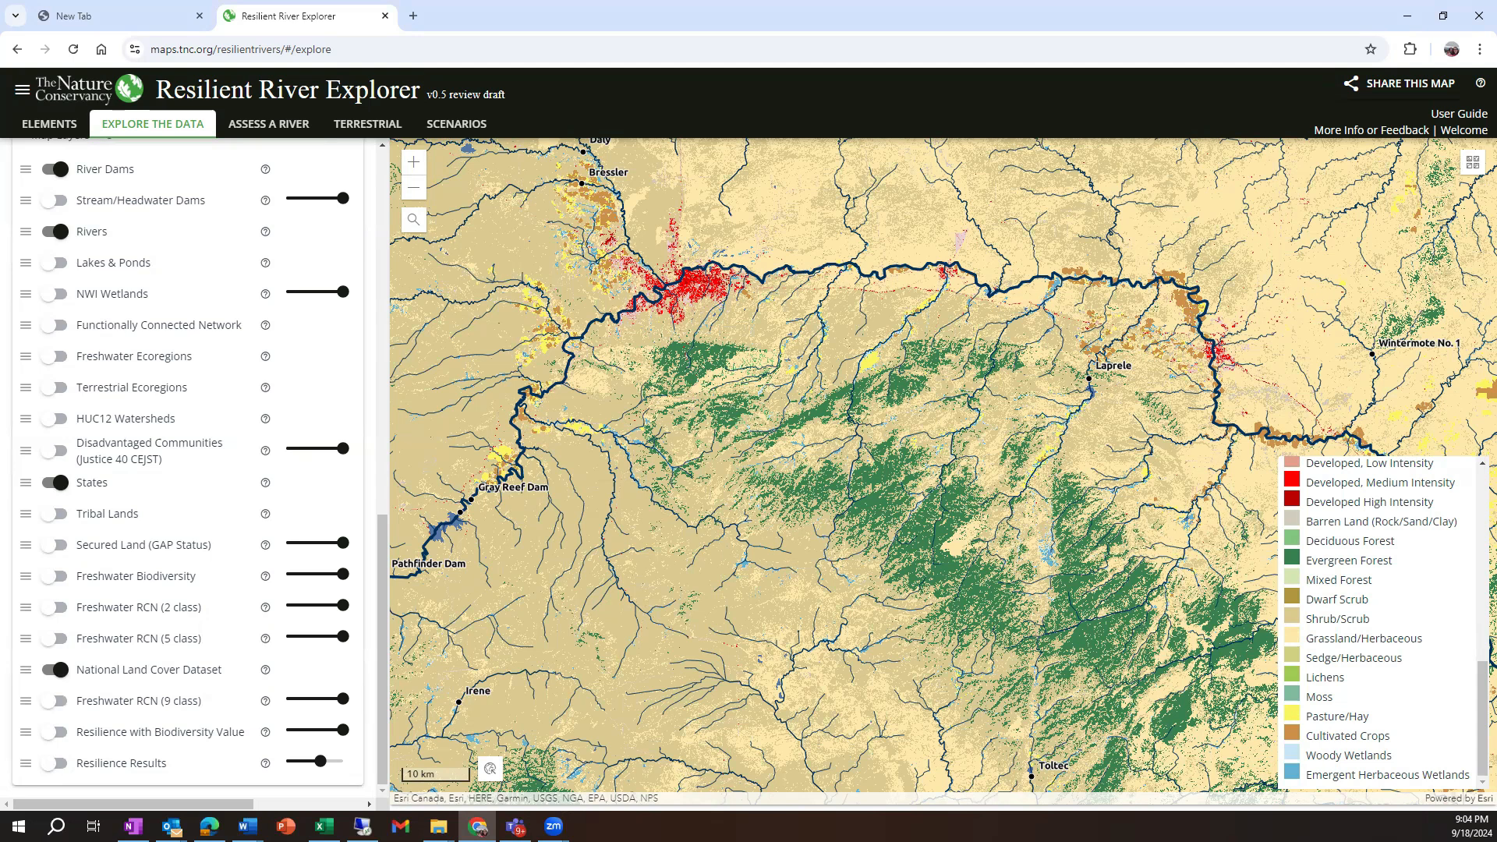
Step: Open the site's additional information and feedback details
key(alt+Tab)
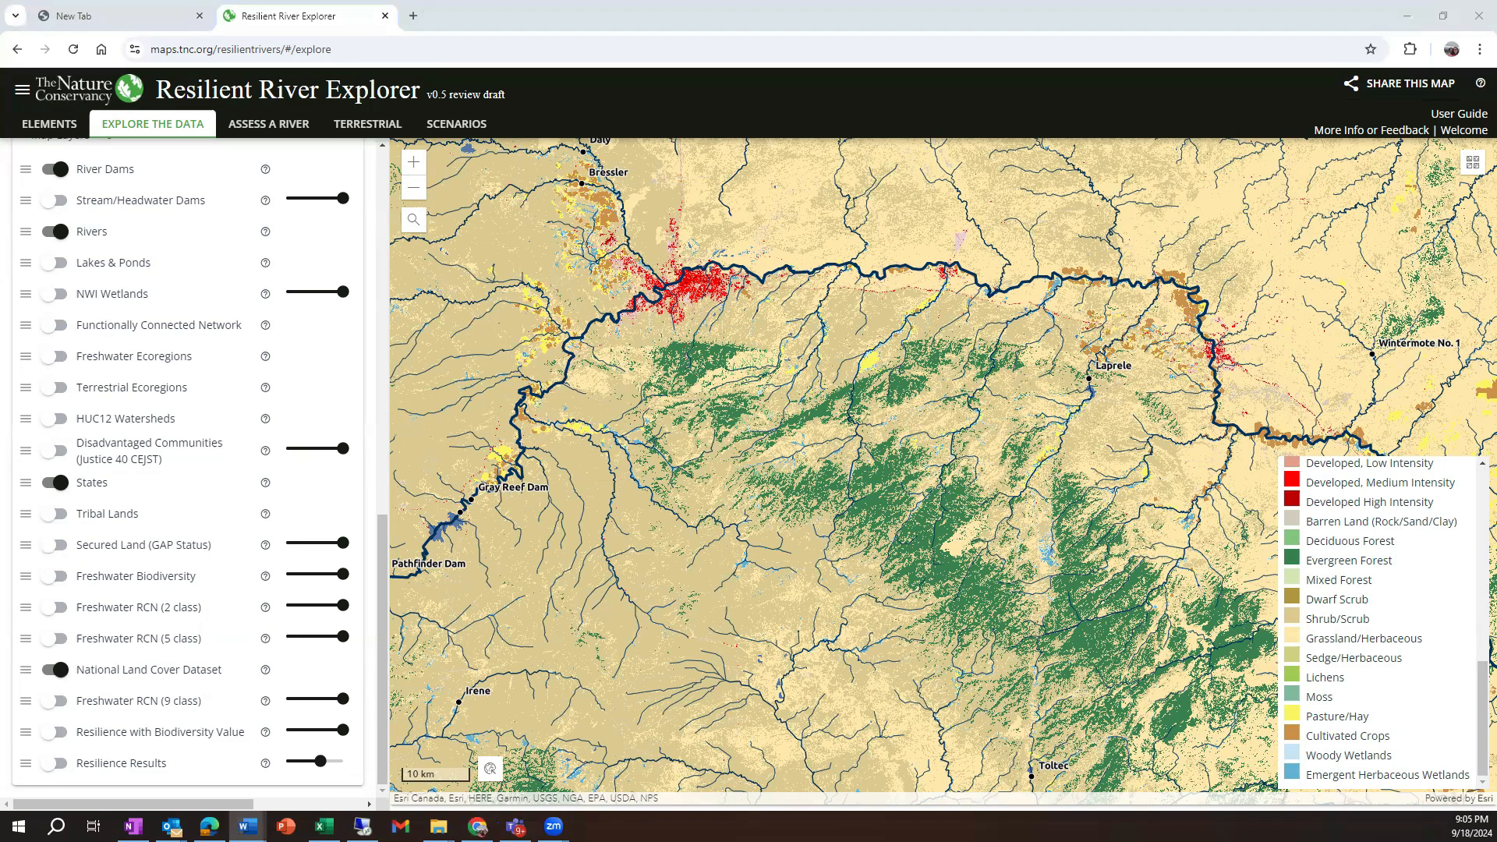
click(1345, 131)
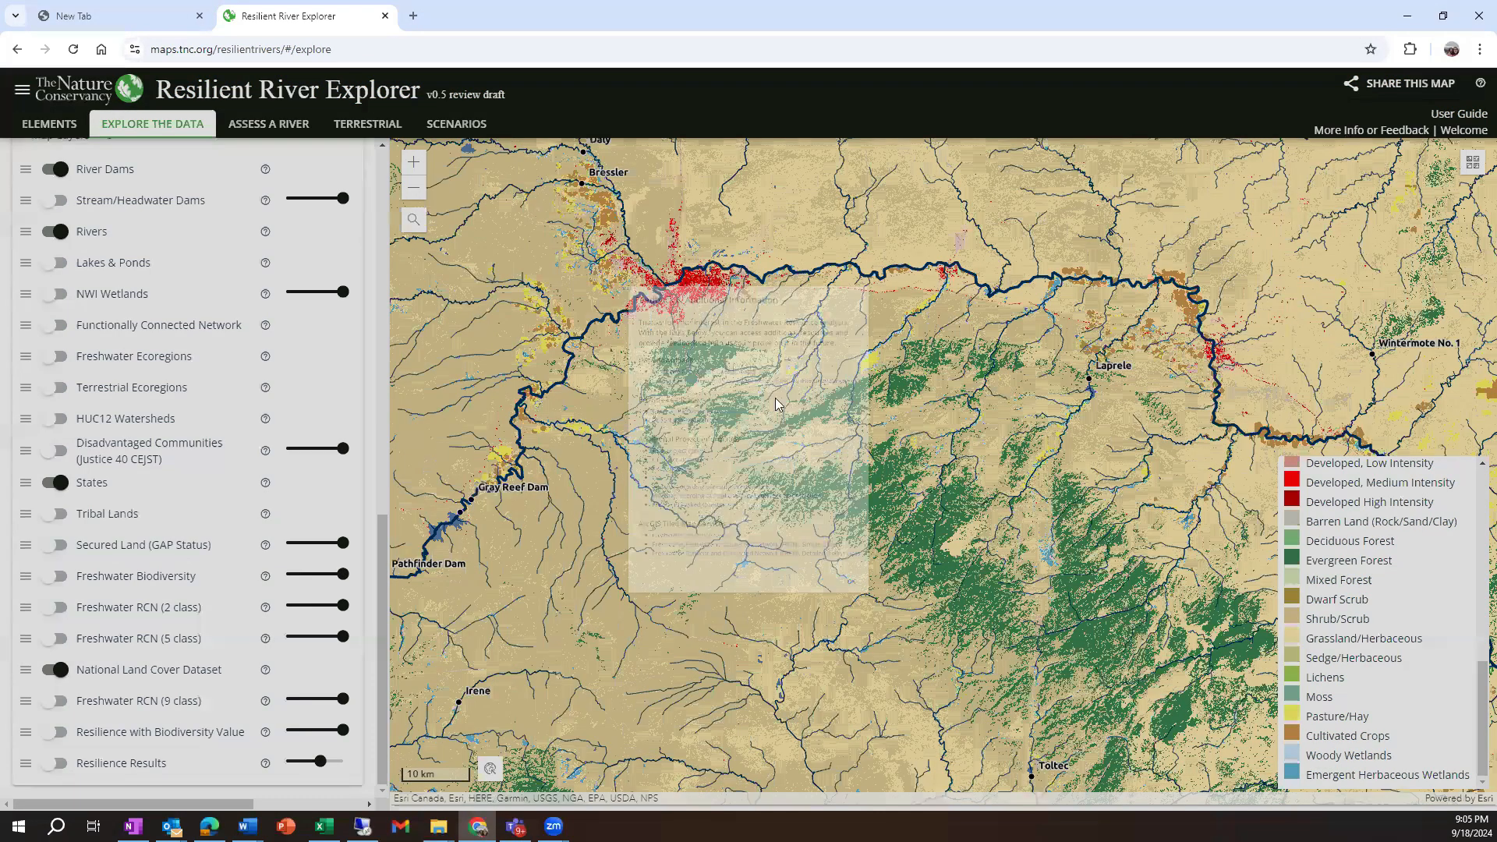